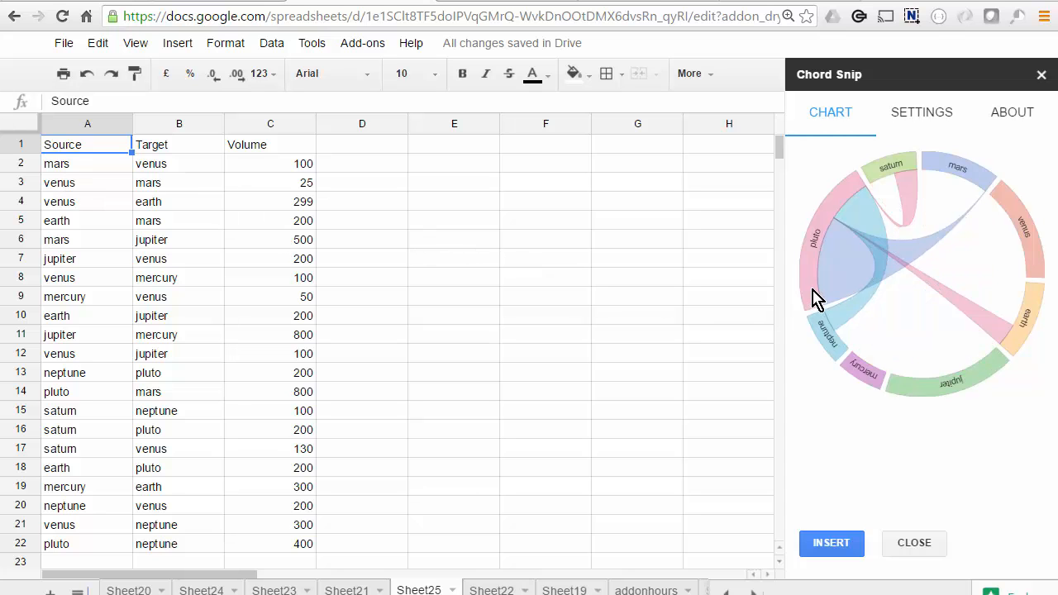
Enter the column headings from, to and weight in cells A1 to C1 of the empty sheet
{"action": "mouse_move", "coordinate": [814, 287]}
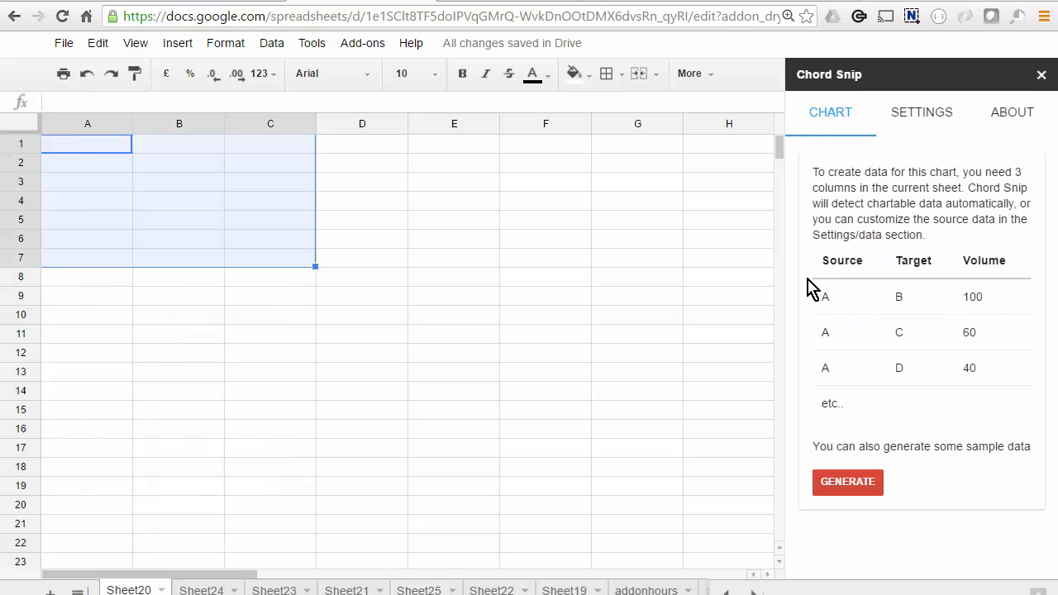
{"action": "left_click", "coordinate": [113, 149]}
{"action": "type", "text": "from"}
{"action": "key", "text": "Tab"}
{"action": "type", "text": "to"}
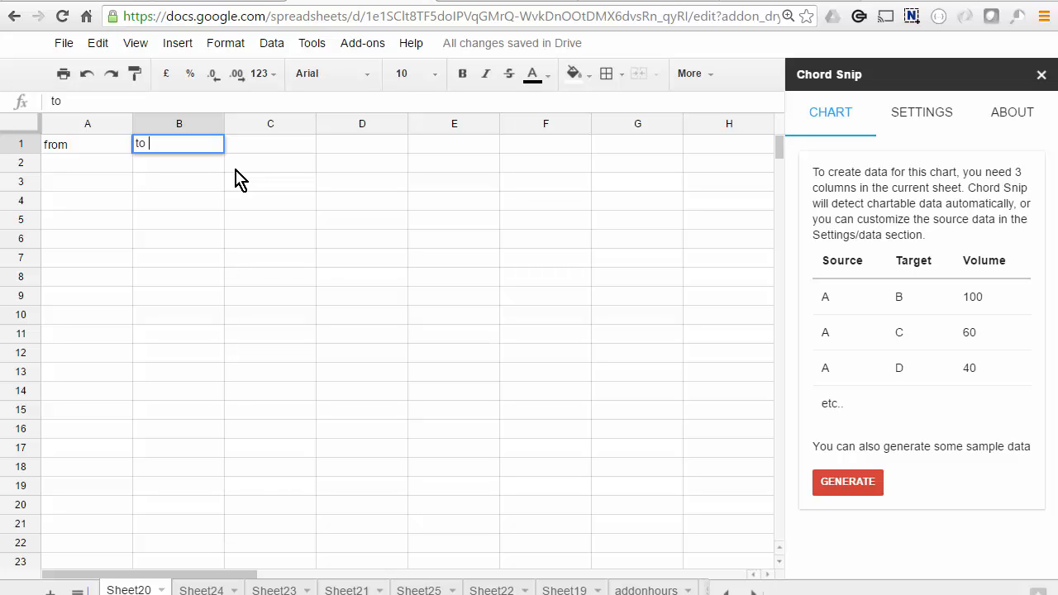
{"action": "key", "text": "Tab"}
{"action": "type", "text": "weight"}
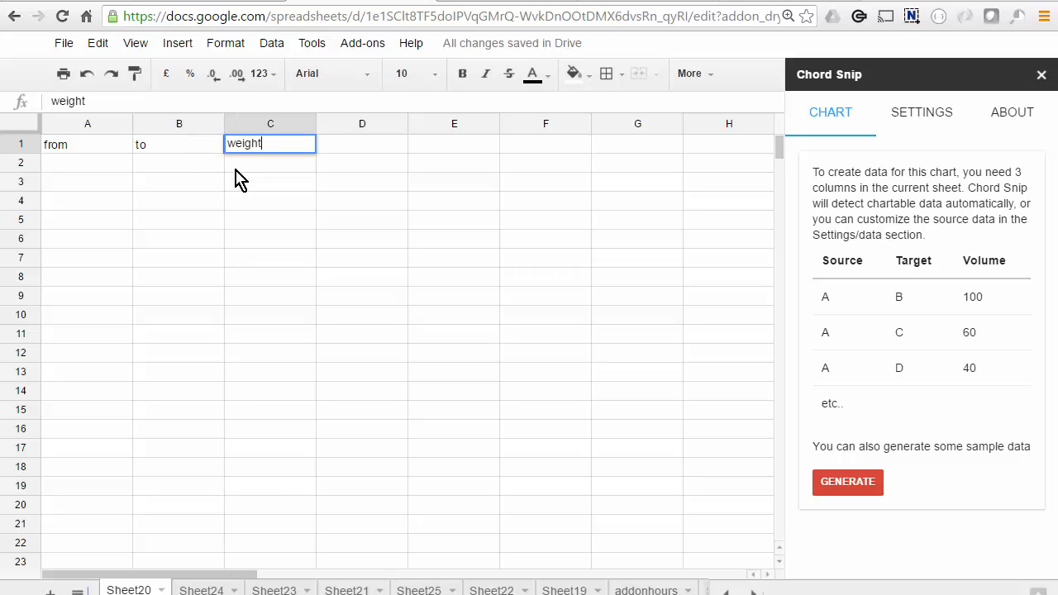
{"action": "key", "text": "Return"}
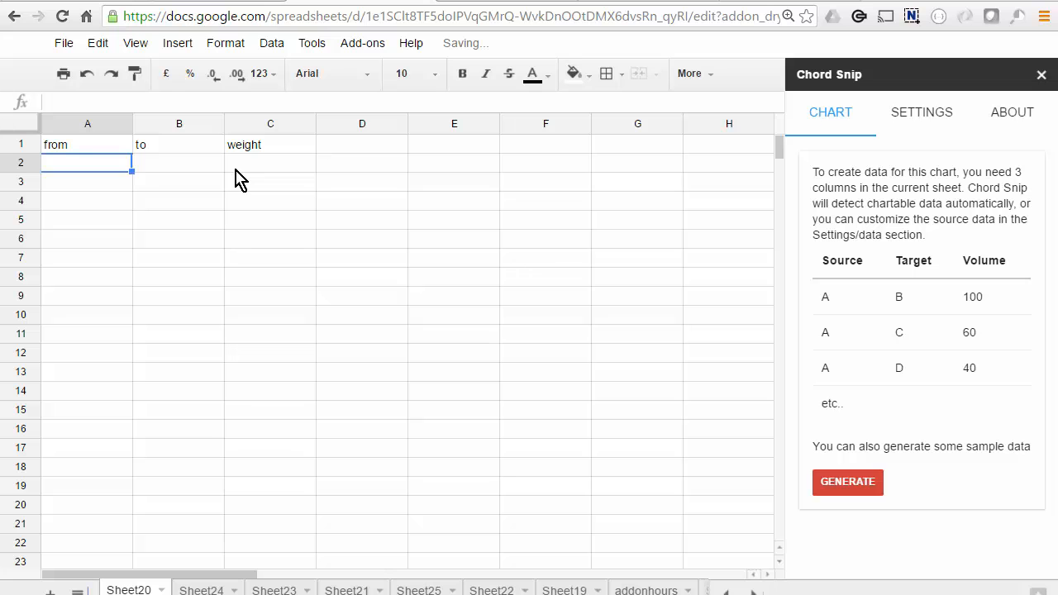
Fill row 2 with a flow from france to china with a weight of 20
{"action": "type", "text": "france"}
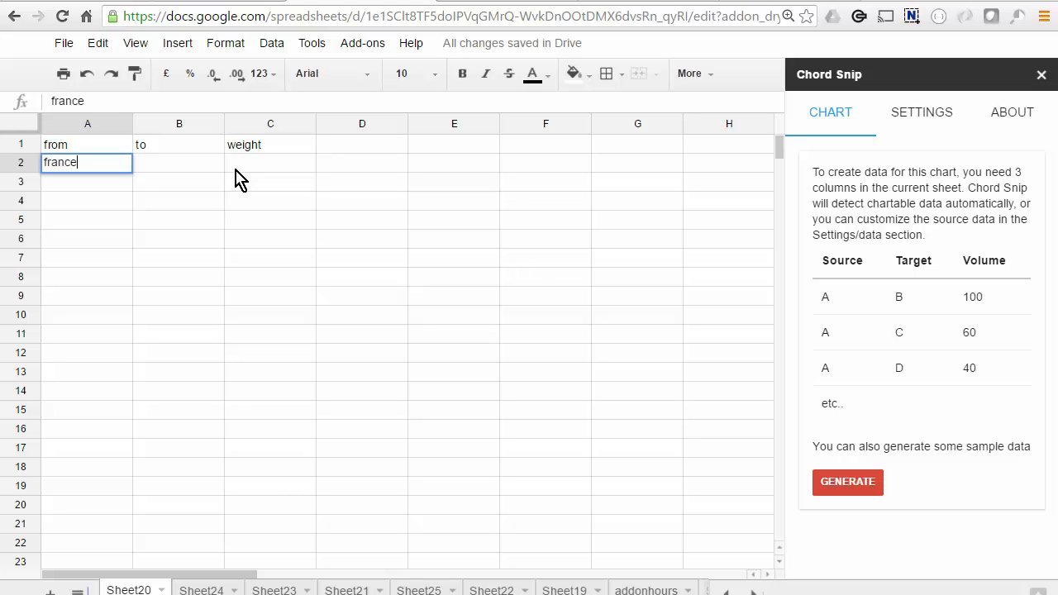
{"action": "key", "text": "Tab"}
{"action": "type", "text": "china"}
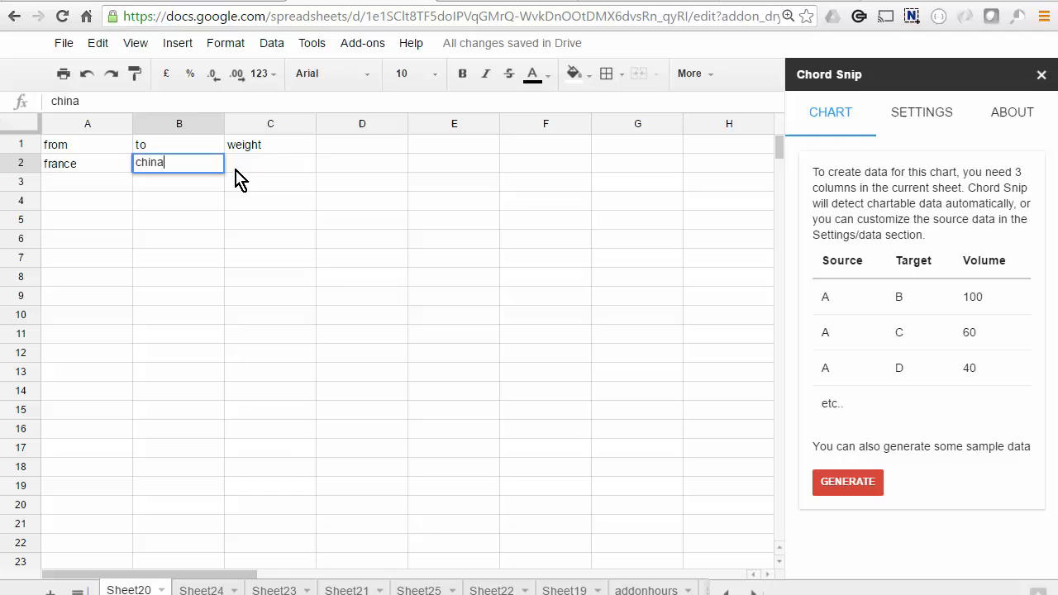
{"action": "key", "text": "Tab"}
{"action": "type", "text": "2"}
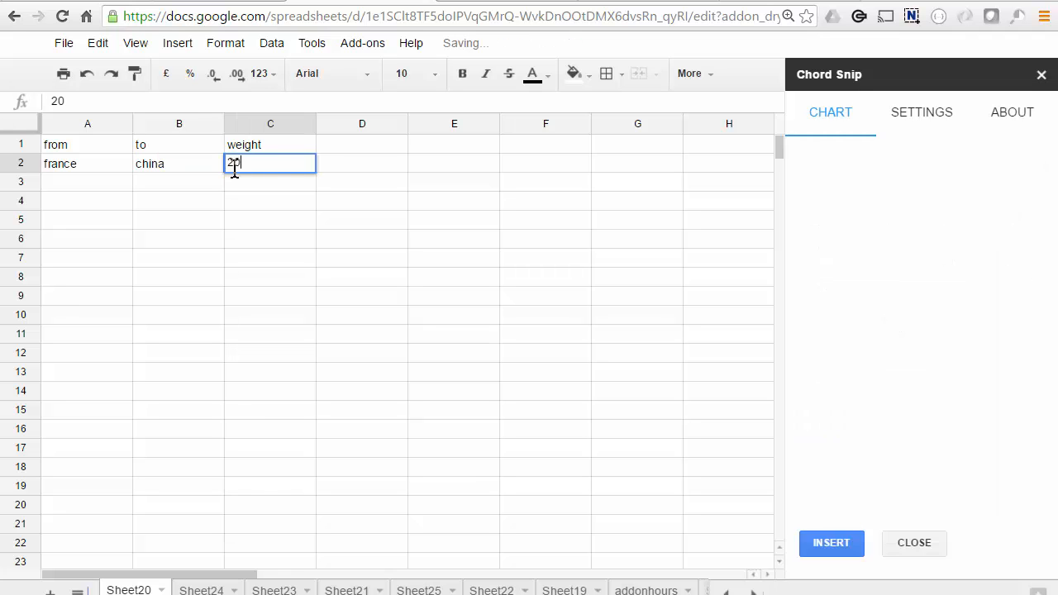
{"action": "key", "text": "Return"}
Fill row 3 with the reverse flow from china to france with a weight of 40
{"action": "type", "text": "chi"}
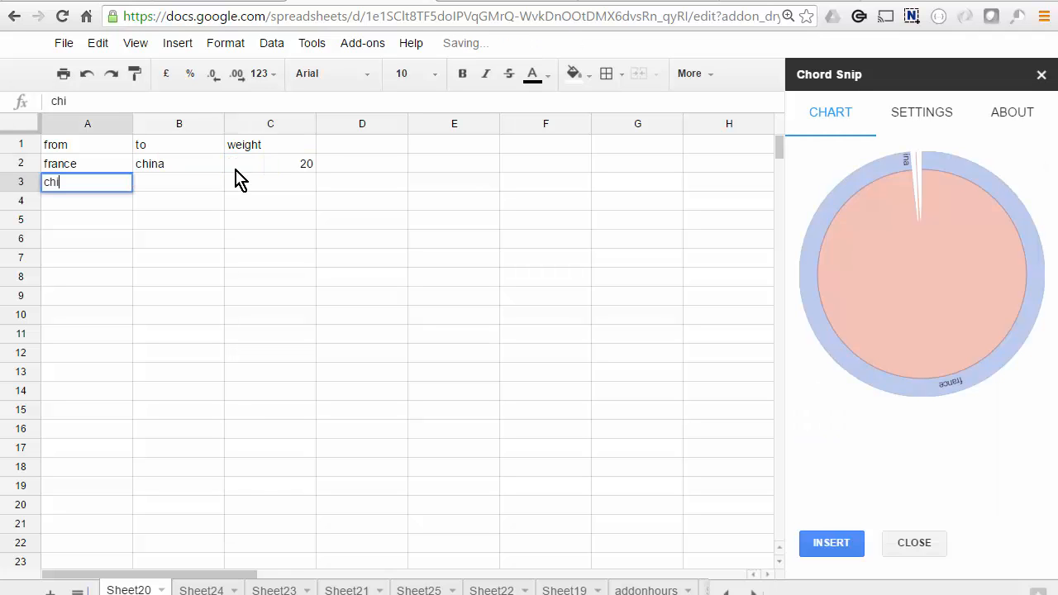
{"action": "type", "text": "na"}
{"action": "key", "text": "Tab"}
{"action": "type", "text": "france"}
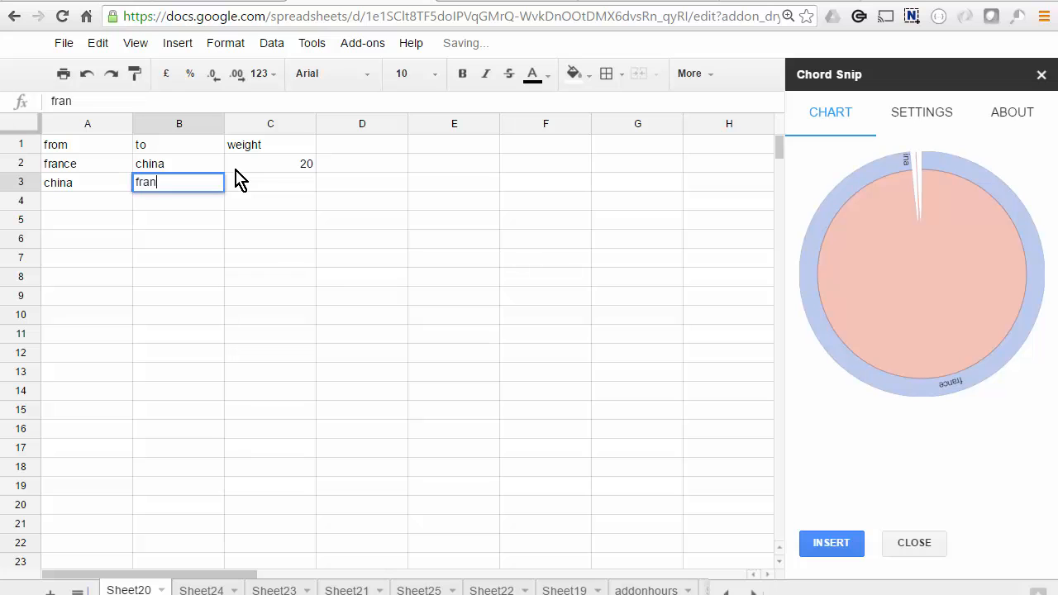
{"action": "key", "text": "Tab"}
{"action": "type", "text": "40"}
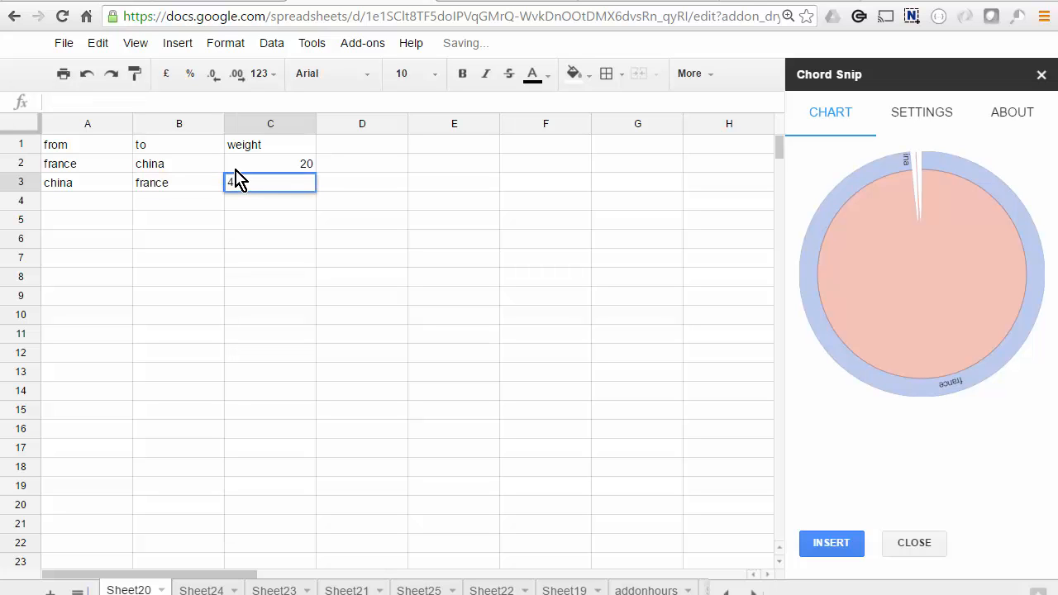
{"action": "key", "text": "Return"}
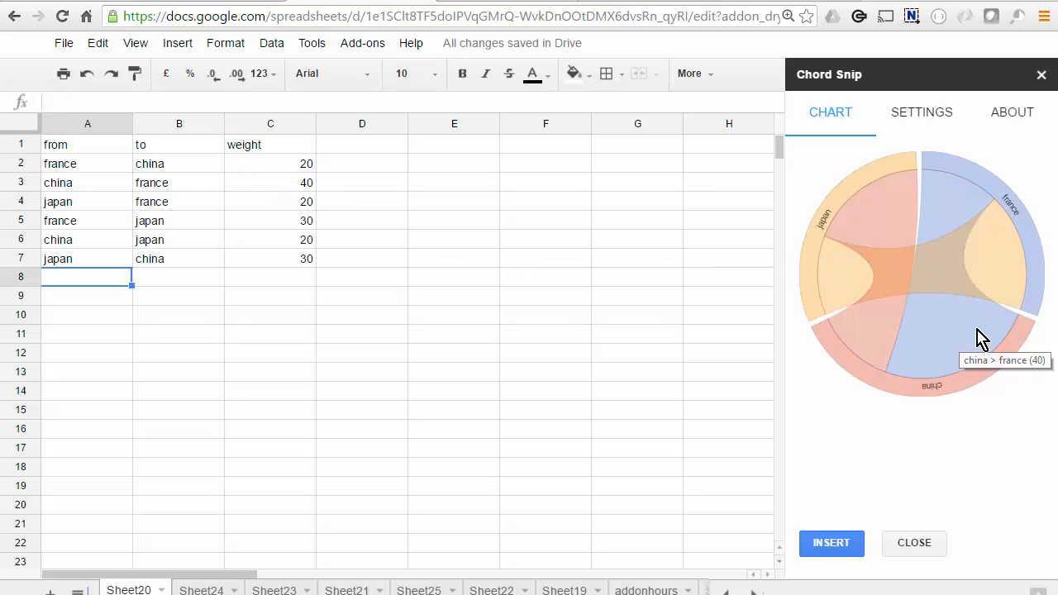
Try a smaller chart diameter in the appearance settings on Sheet24 and preview the chord chart
{"action": "mouse_move", "coordinate": [872, 184]}
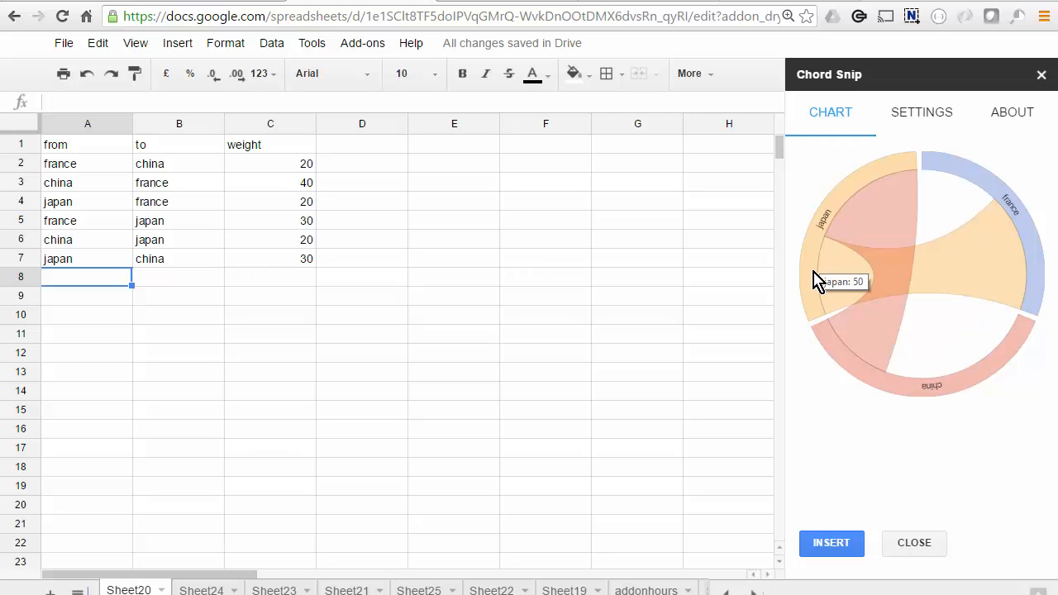
{"action": "mouse_move", "coordinate": [932, 385]}
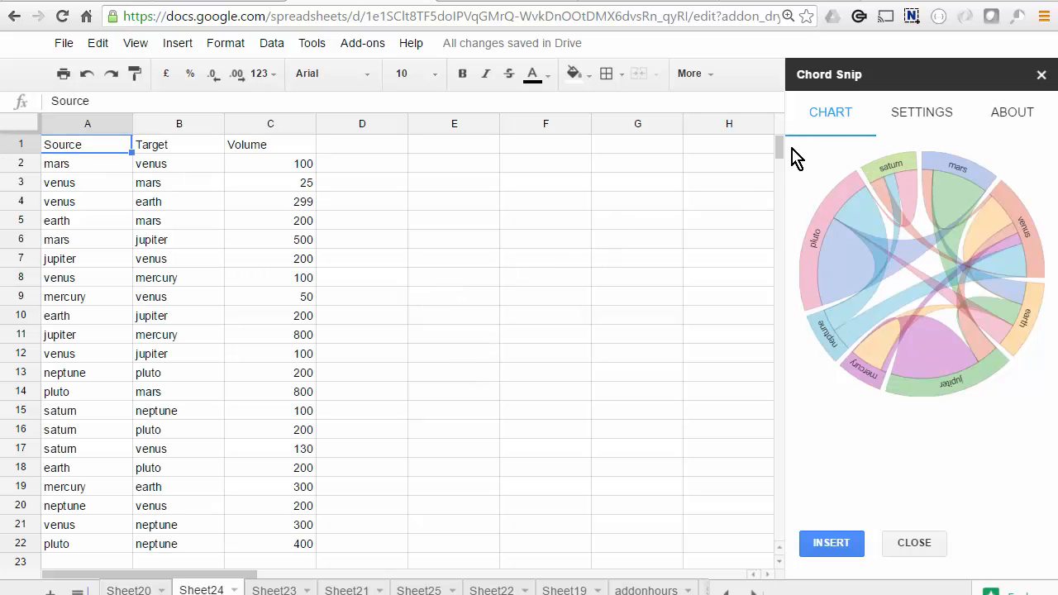
{"action": "left_click", "coordinate": [928, 120]}
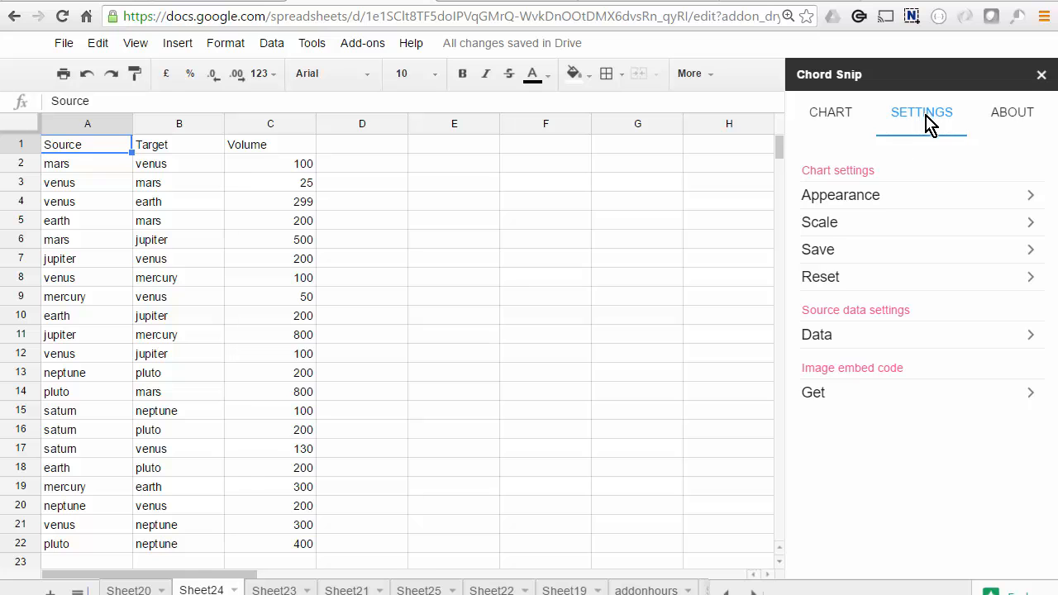
{"action": "left_click", "coordinate": [858, 199]}
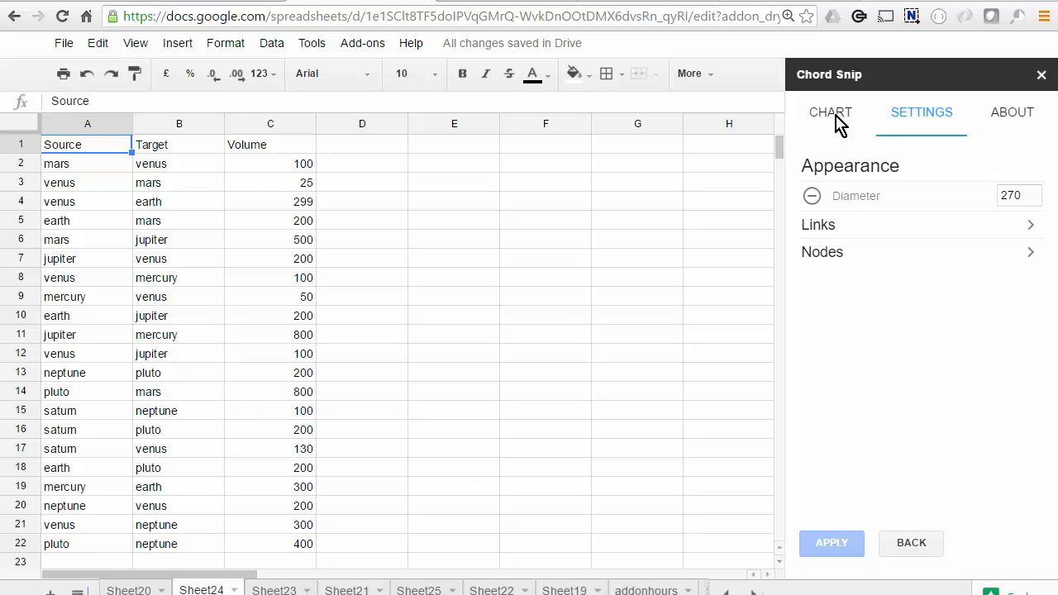
{"action": "left_click_drag", "start_coordinate": [1022, 196], "coordinate": [1010, 195]}
{"action": "type", "text": "30"}
{"action": "left_click", "coordinate": [831, 116]}
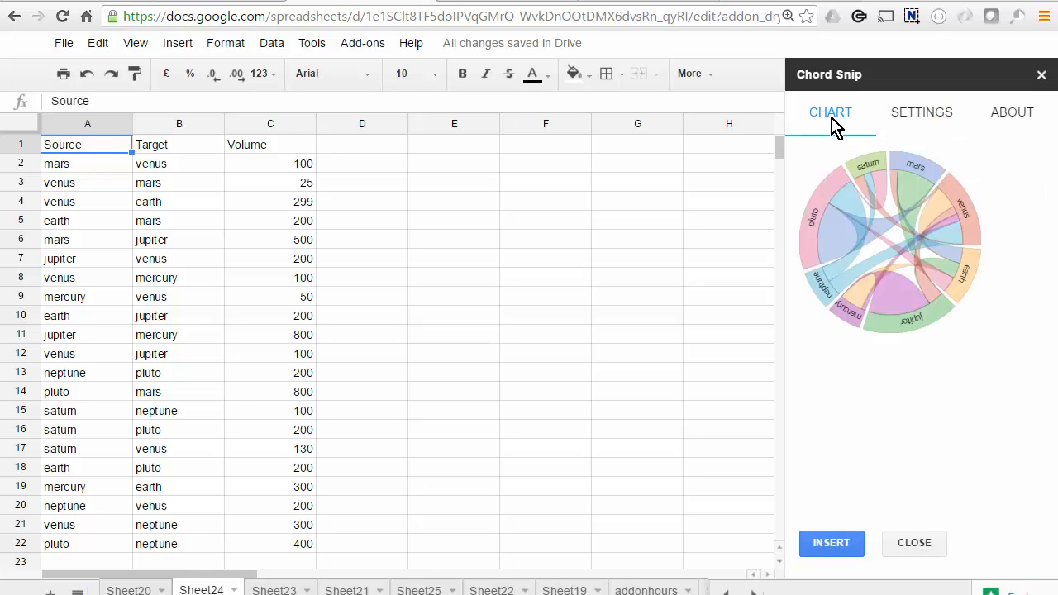
Set the color mode of the chart's links to schemeCategory20c and preview the chart
{"action": "left_click", "coordinate": [918, 113]}
{"action": "left_click", "coordinate": [826, 221]}
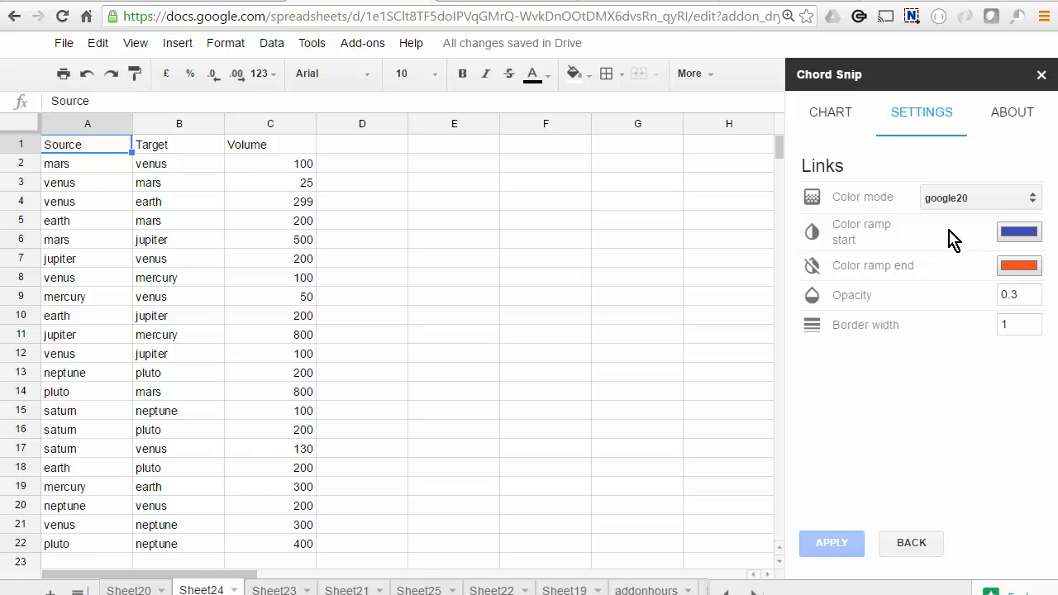
{"action": "left_click", "coordinate": [1034, 205]}
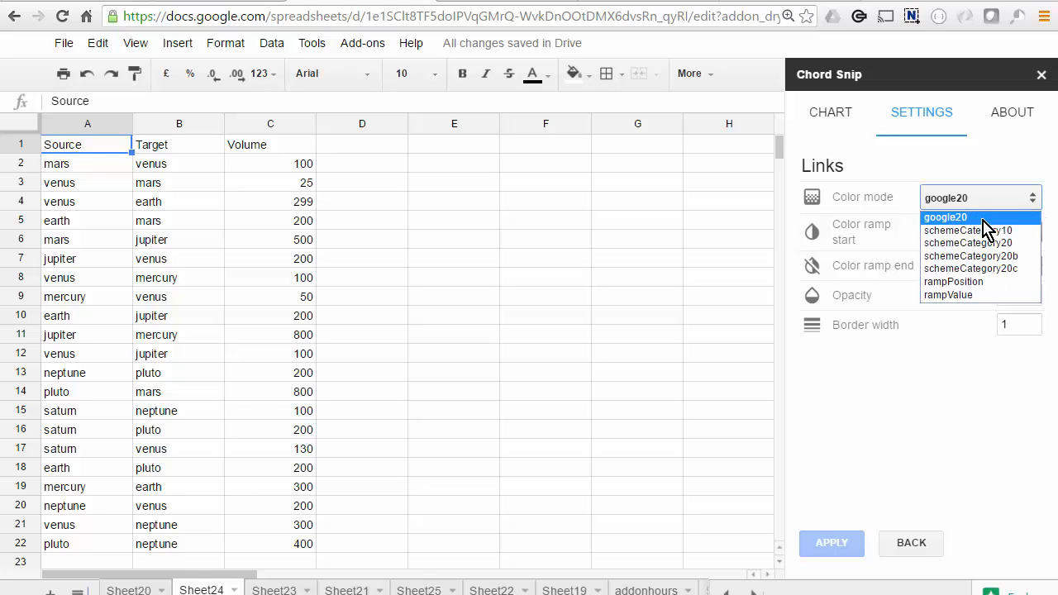
{"action": "left_click", "coordinate": [1014, 257]}
{"action": "left_click", "coordinate": [832, 112]}
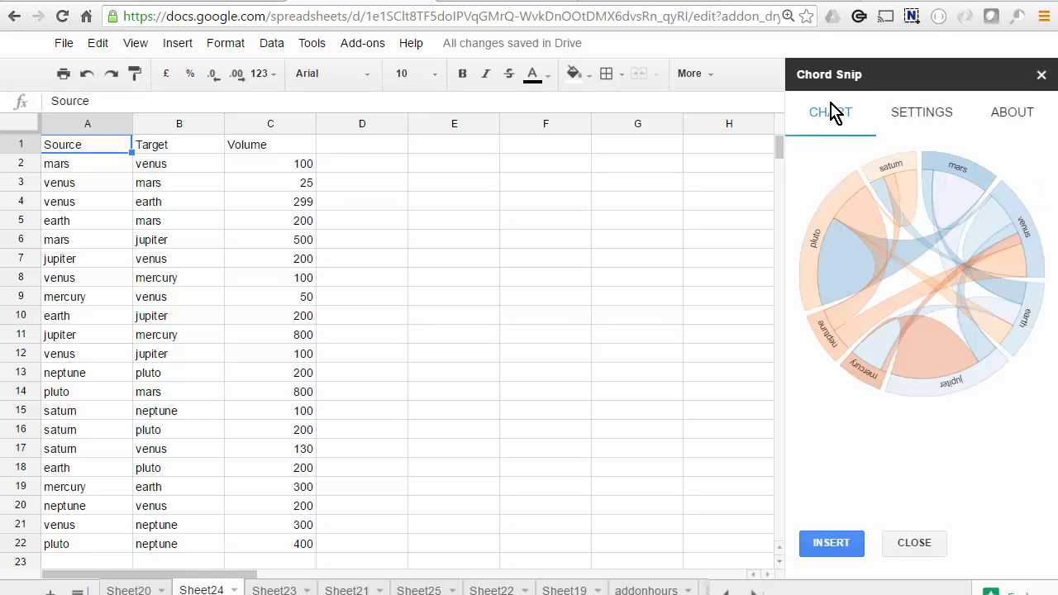
Change the links' color mode to schemeCategory20b and preview the chart
{"action": "left_click", "coordinate": [925, 114]}
{"action": "left_click", "coordinate": [1033, 198]}
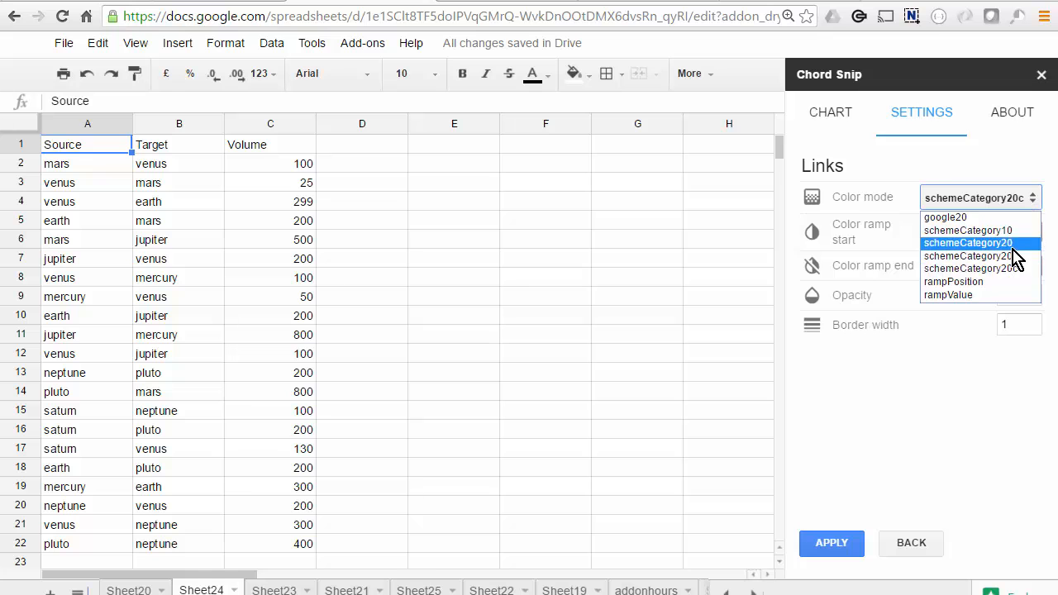
{"action": "left_click", "coordinate": [1015, 239]}
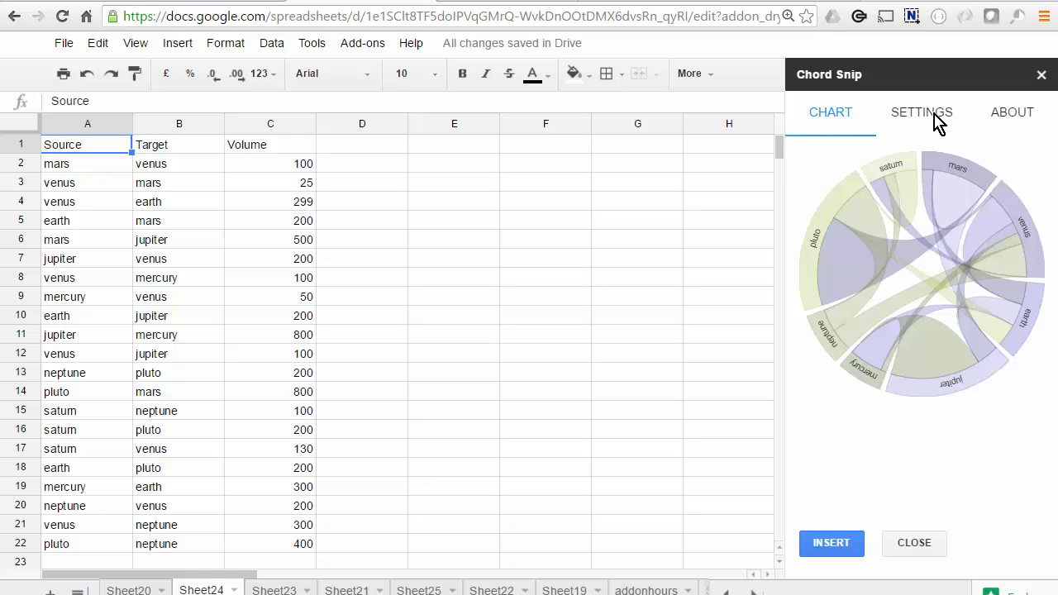
Set the links' opacity to 1 and their color mode to google20, previewing the chart after each change
{"action": "left_click", "coordinate": [936, 120]}
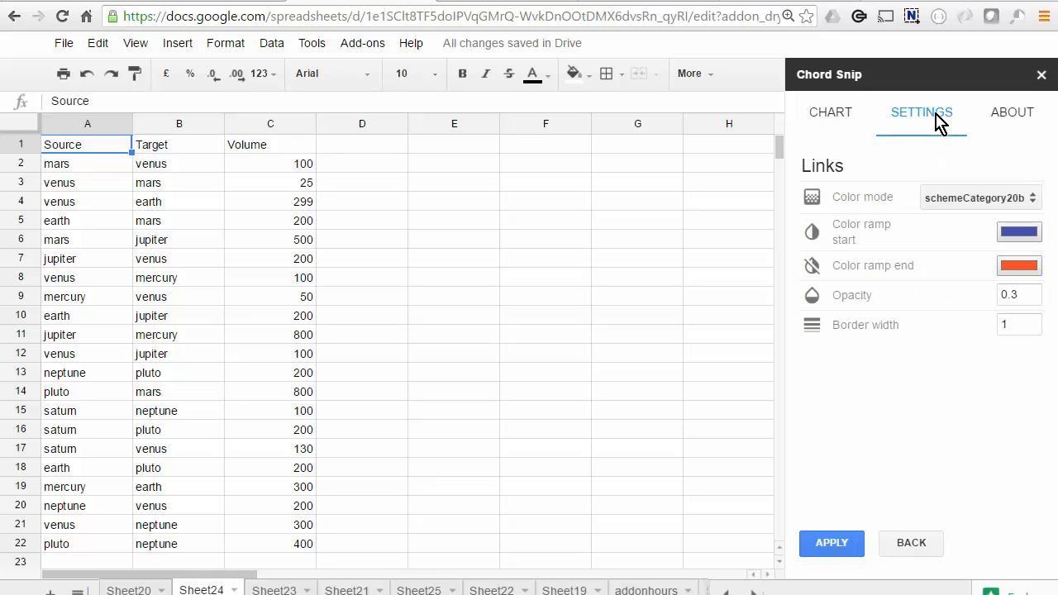
{"action": "left_click_drag", "start_coordinate": [1016, 295], "coordinate": [994, 298]}
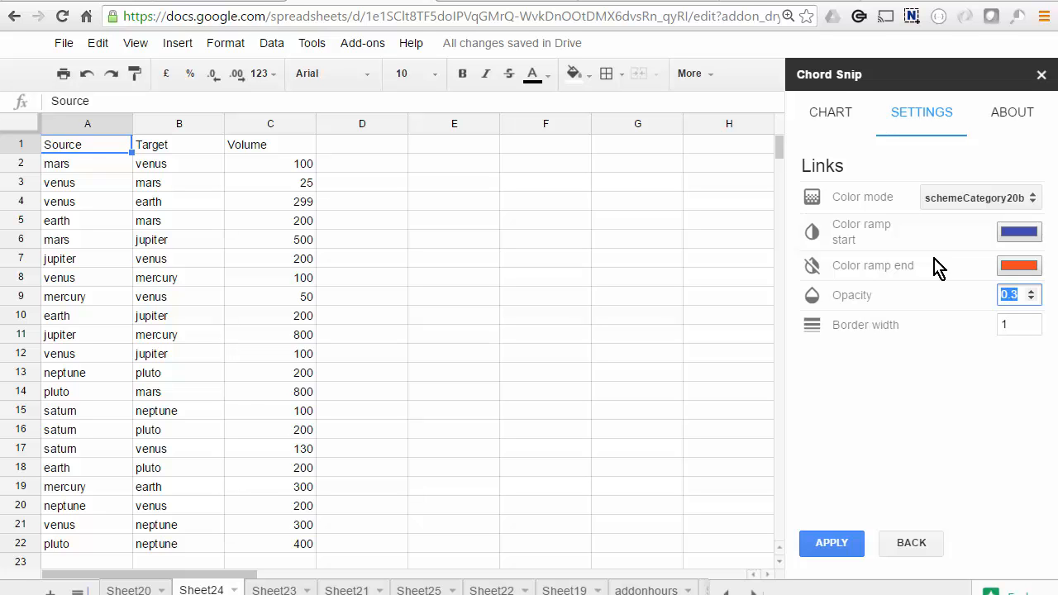
{"action": "type", "text": "1"}
{"action": "left_click", "coordinate": [828, 119]}
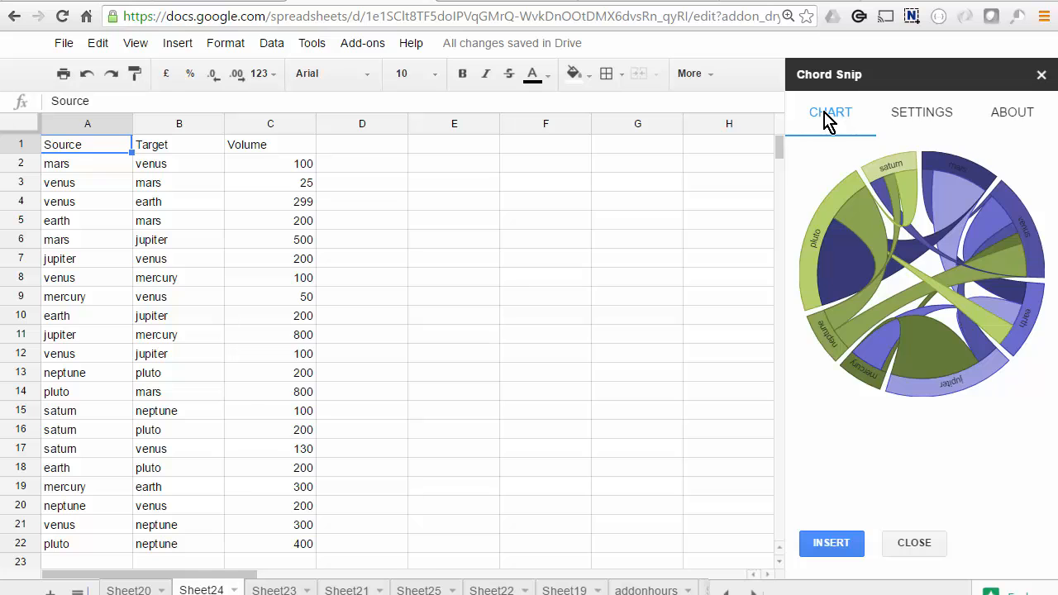
{"action": "left_click", "coordinate": [926, 118]}
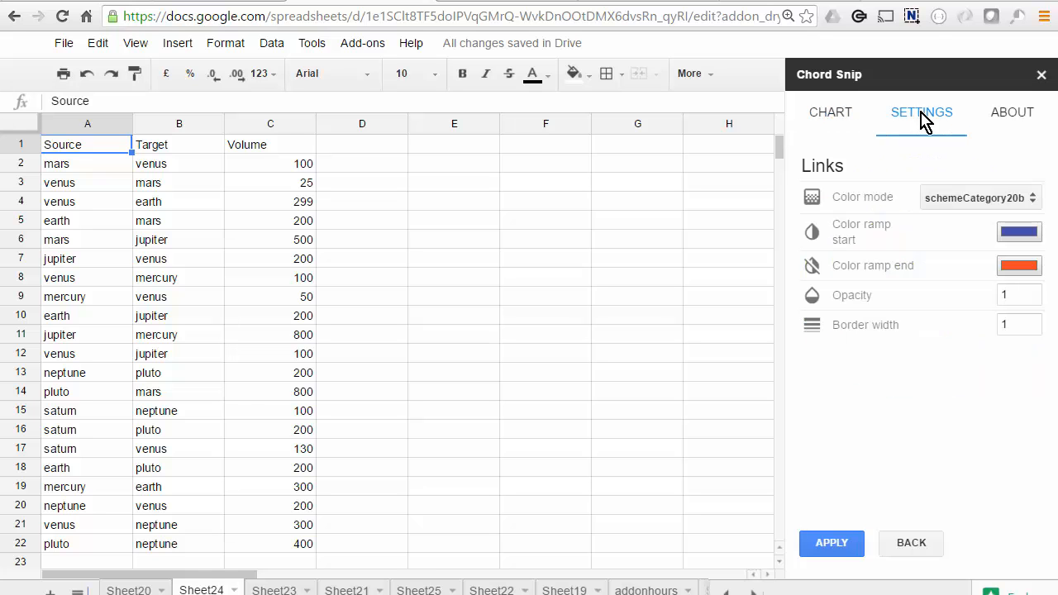
{"action": "left_click", "coordinate": [833, 118]}
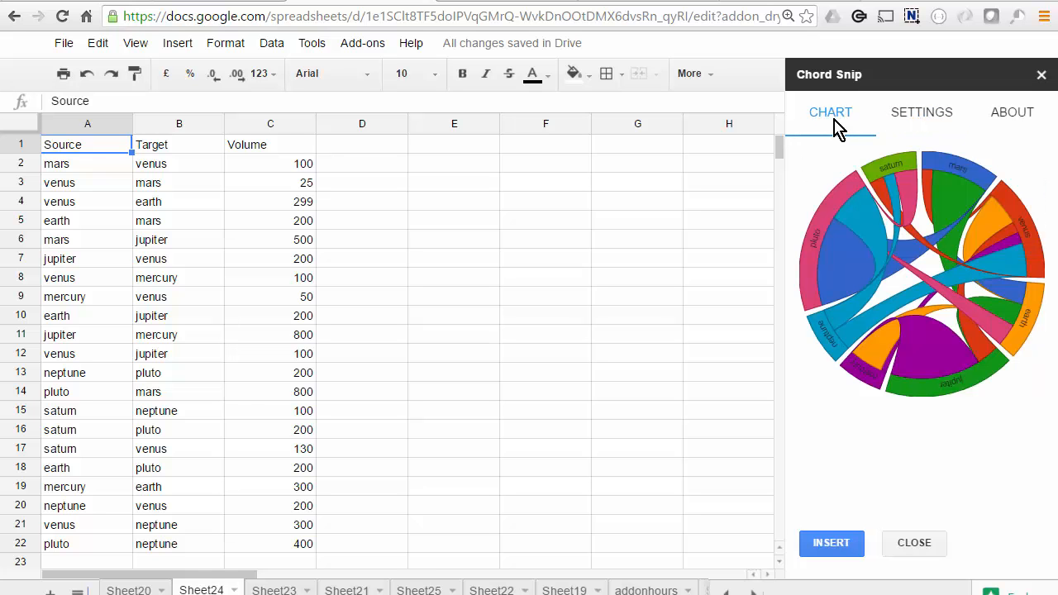
Switch the links' color mode to rampPosition and preview the chart
{"action": "left_click", "coordinate": [922, 119]}
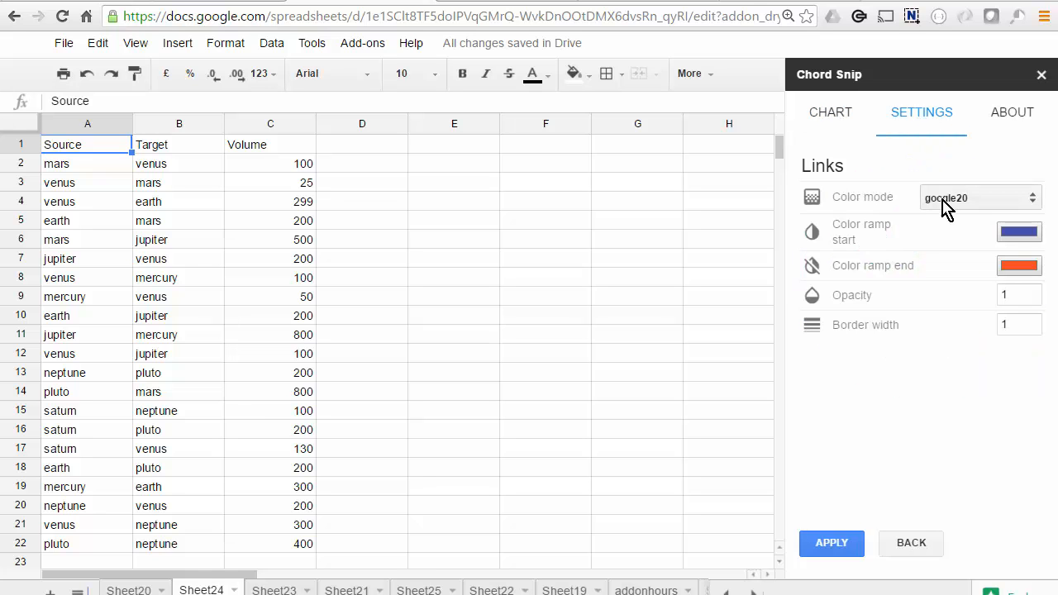
{"action": "left_click", "coordinate": [1033, 203]}
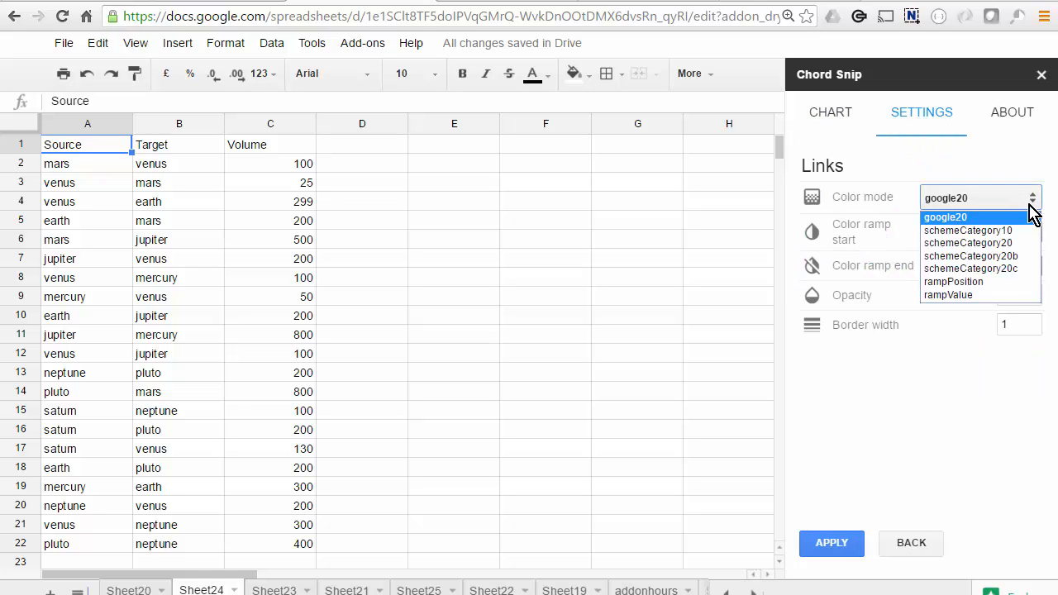
{"action": "left_click", "coordinate": [991, 283]}
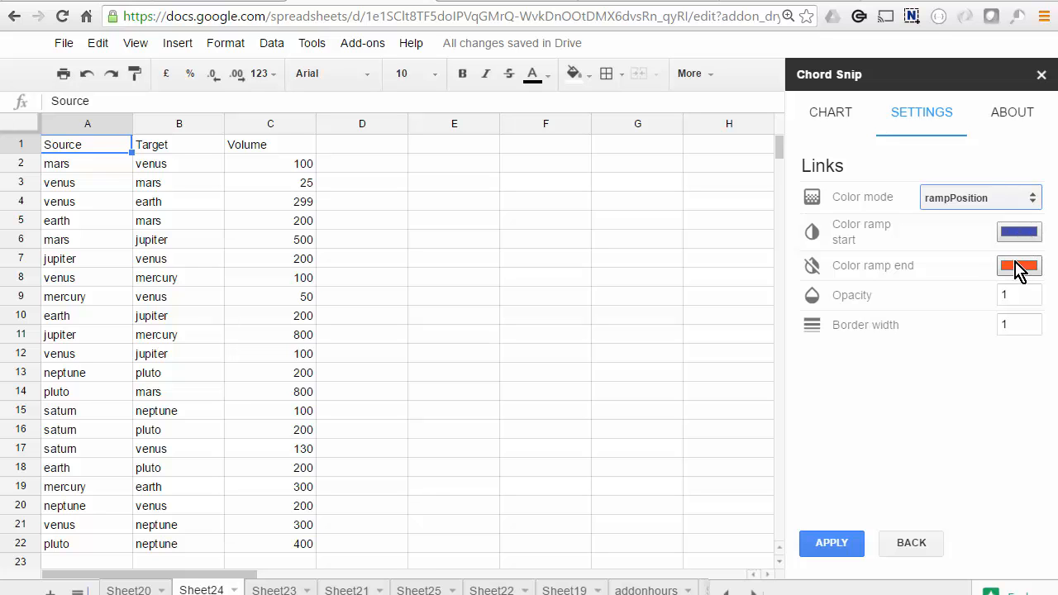
{"action": "left_click", "coordinate": [831, 116]}
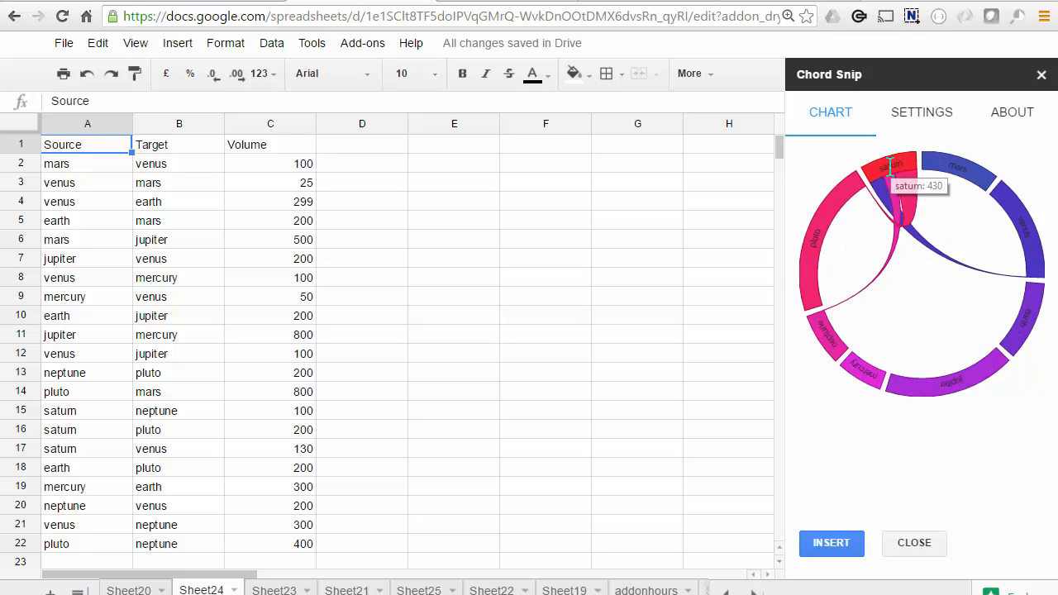
Switch the links' color mode to rampValue and preview how the chart's nodes are colored
{"action": "left_click", "coordinate": [922, 112]}
{"action": "left_click", "coordinate": [1033, 200]}
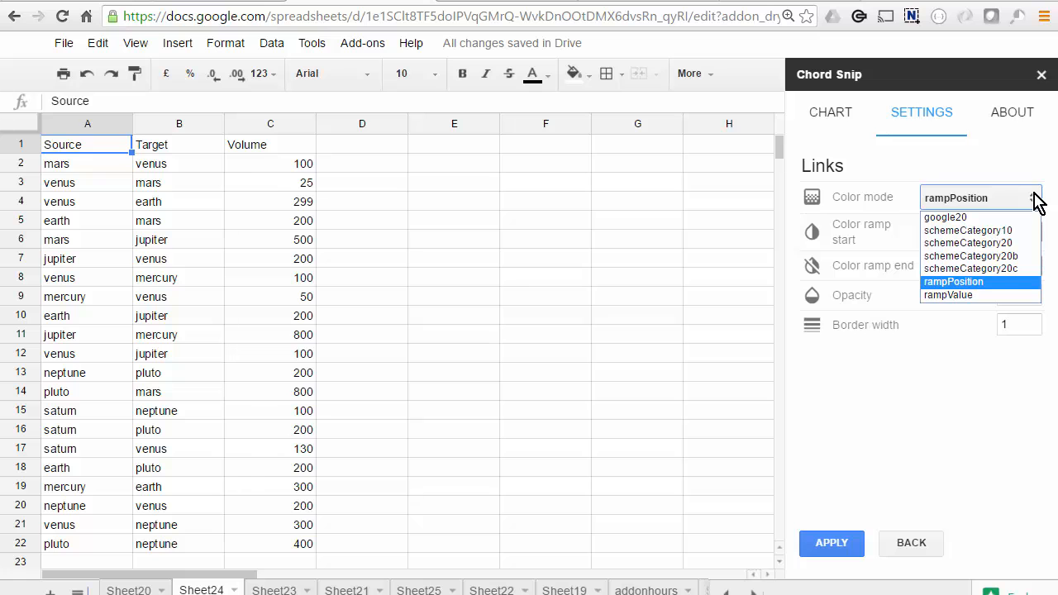
{"action": "left_click", "coordinate": [991, 295]}
{"action": "left_click", "coordinate": [830, 115]}
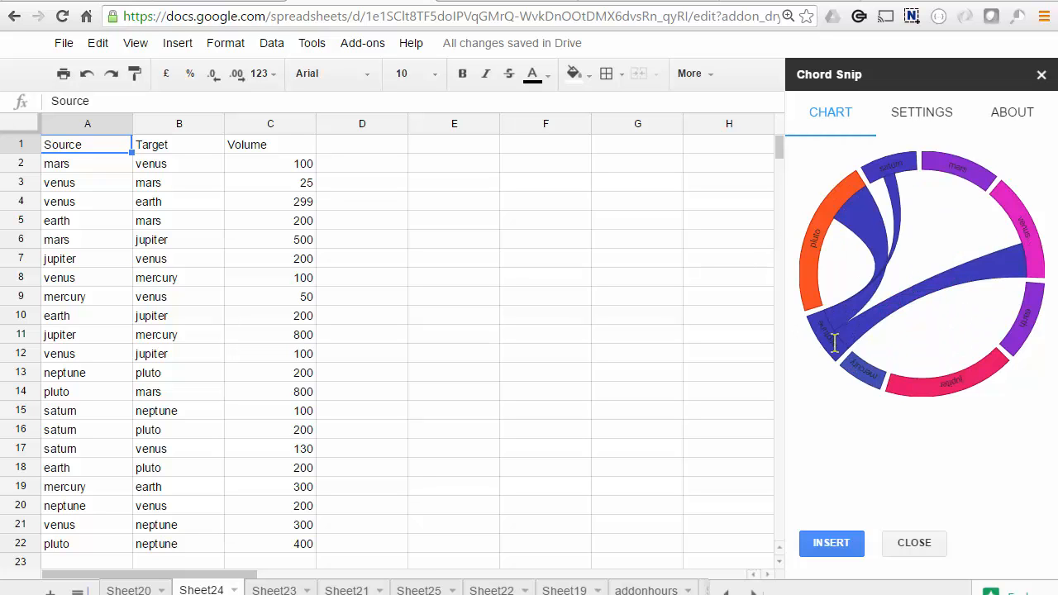
{"action": "mouse_move", "coordinate": [877, 344]}
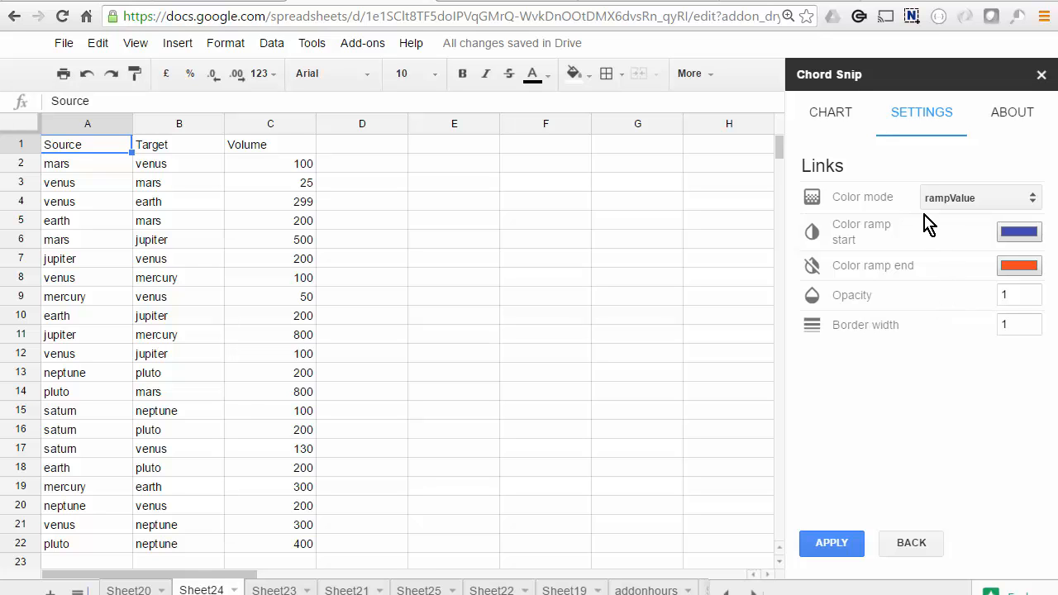
Check the chart once more, apply the link settings and open the Nodes appearance settings
{"action": "left_click", "coordinate": [829, 110]}
{"action": "left_click", "coordinate": [912, 115]}
{"action": "left_click", "coordinate": [829, 552]}
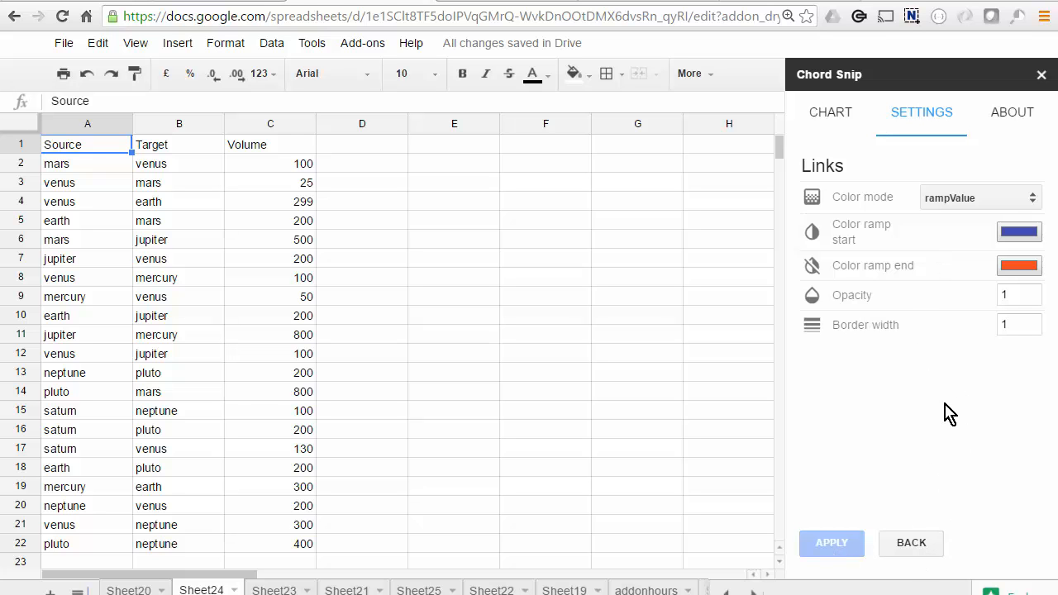
{"action": "left_click", "coordinate": [828, 260]}
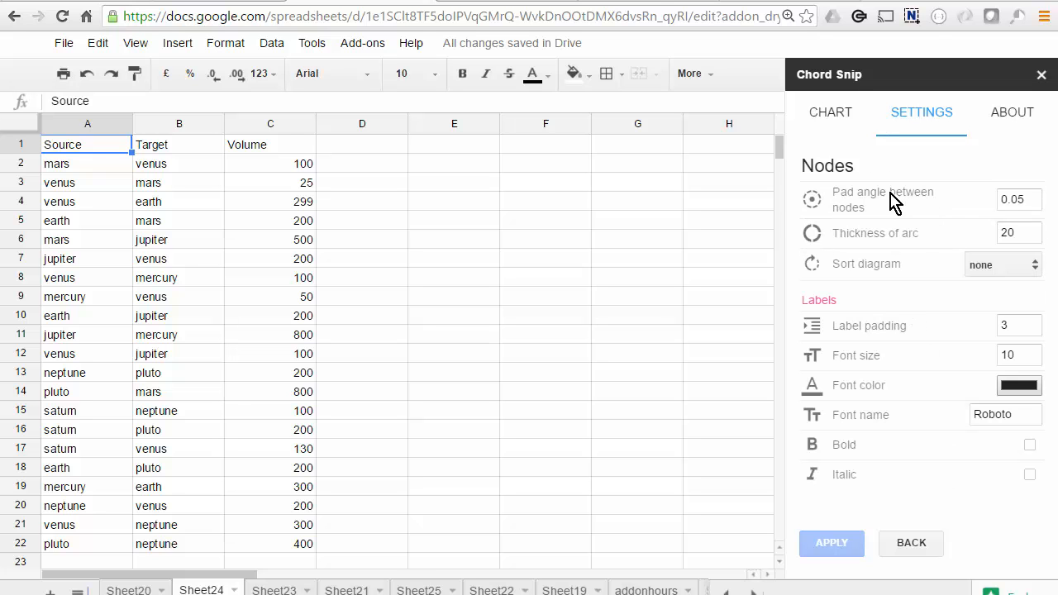
Set the pad angle between nodes to 0.1 and preview the chart
{"action": "left_click", "coordinate": [832, 116]}
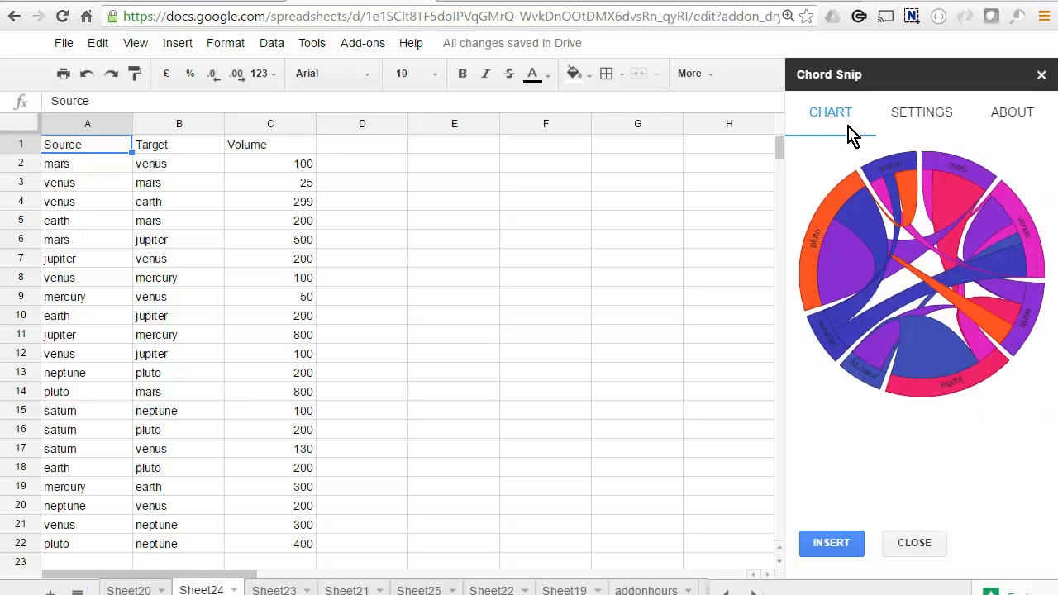
{"action": "left_click", "coordinate": [917, 120]}
{"action": "double_click", "coordinate": [1004, 199]}
{"action": "type", "text": ".1"}
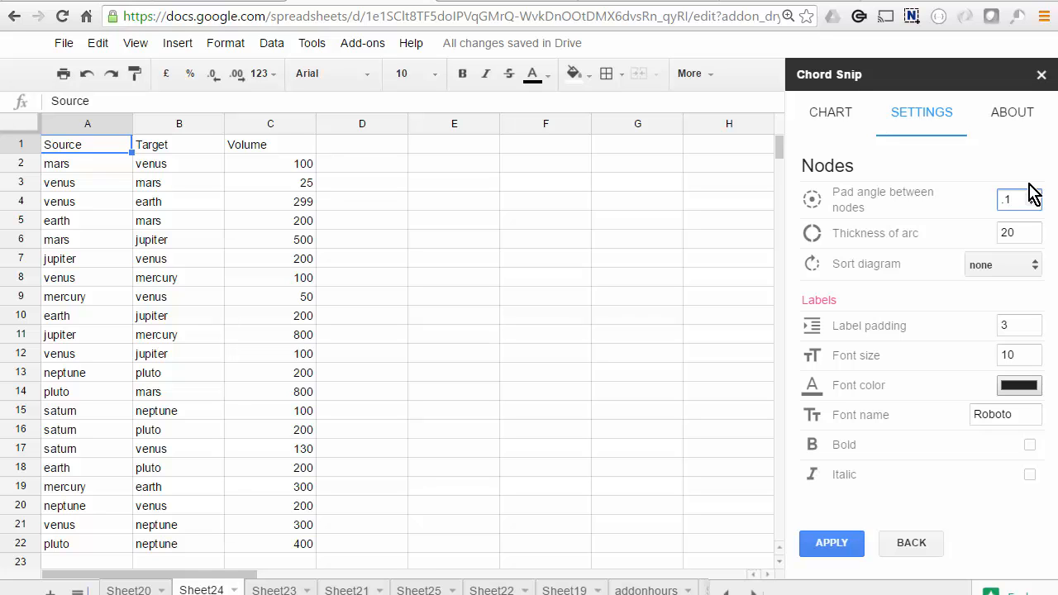
{"action": "left_click", "coordinate": [833, 115]}
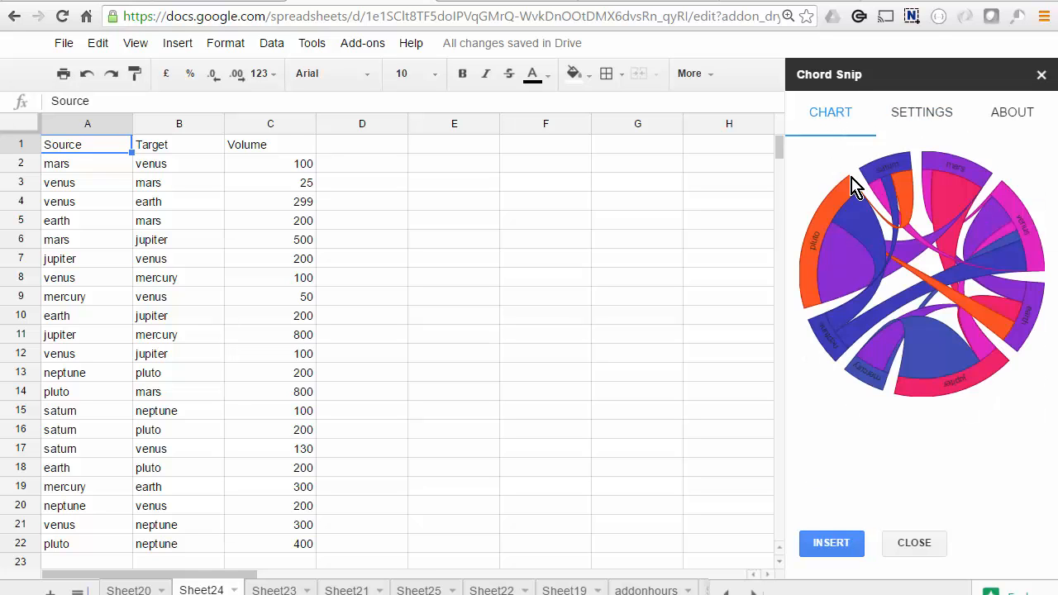
Set the thickness of the node arcs to 50 and preview the chart
{"action": "left_click", "coordinate": [922, 114]}
{"action": "double_click", "coordinate": [999, 232]}
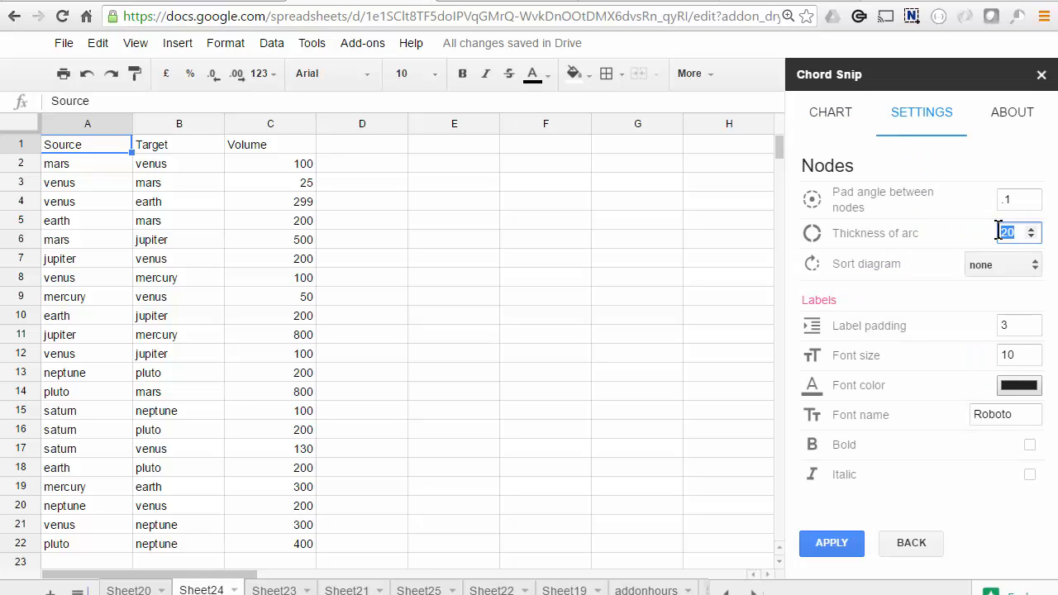
{"action": "left_click", "coordinate": [837, 120]}
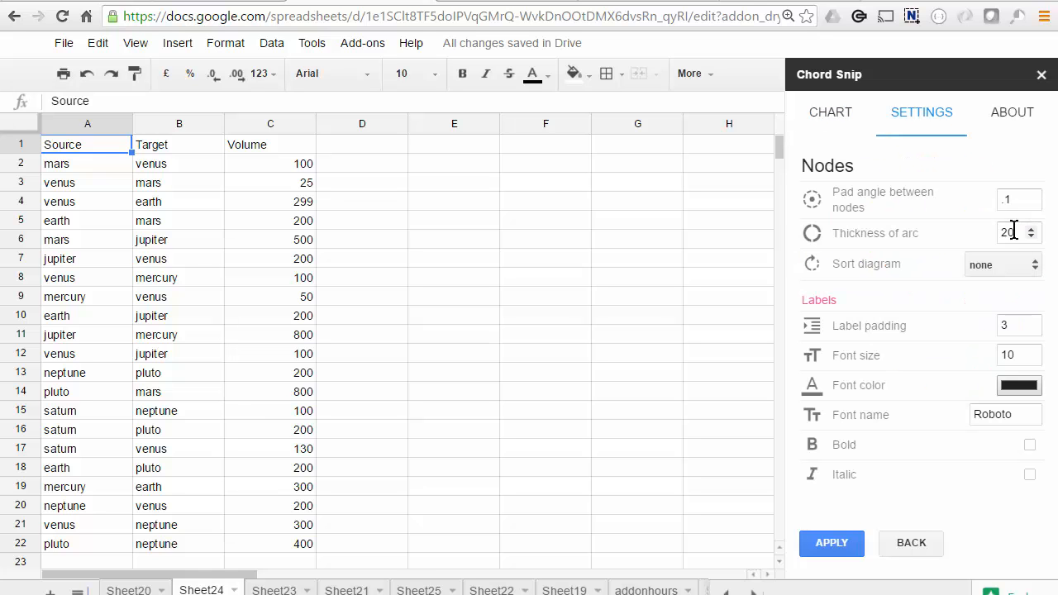
{"action": "double_click", "coordinate": [998, 232]}
{"action": "left_click", "coordinate": [833, 115]}
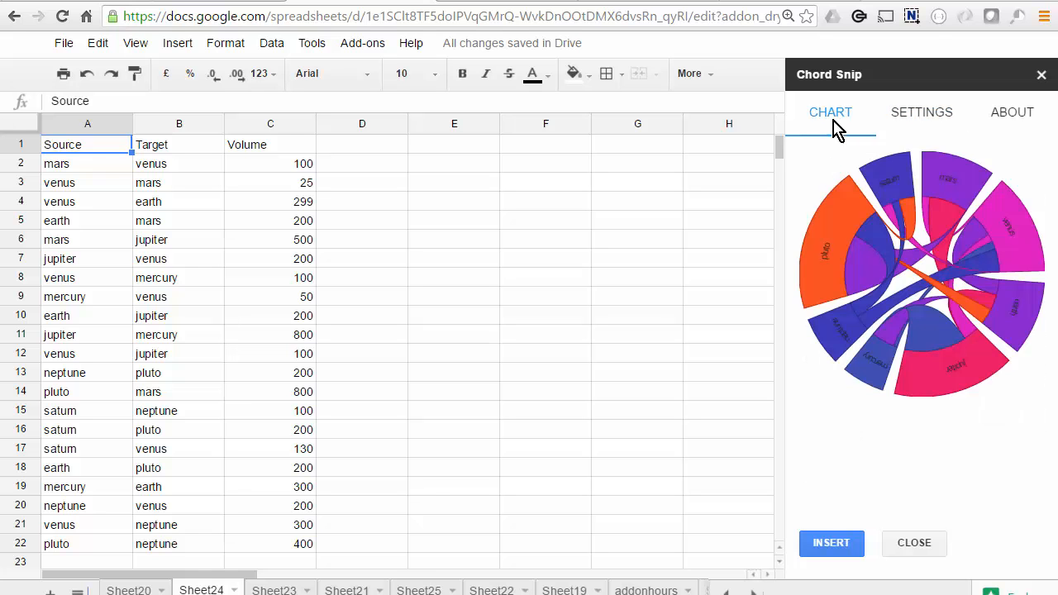
{"action": "mouse_move", "coordinate": [979, 372]}
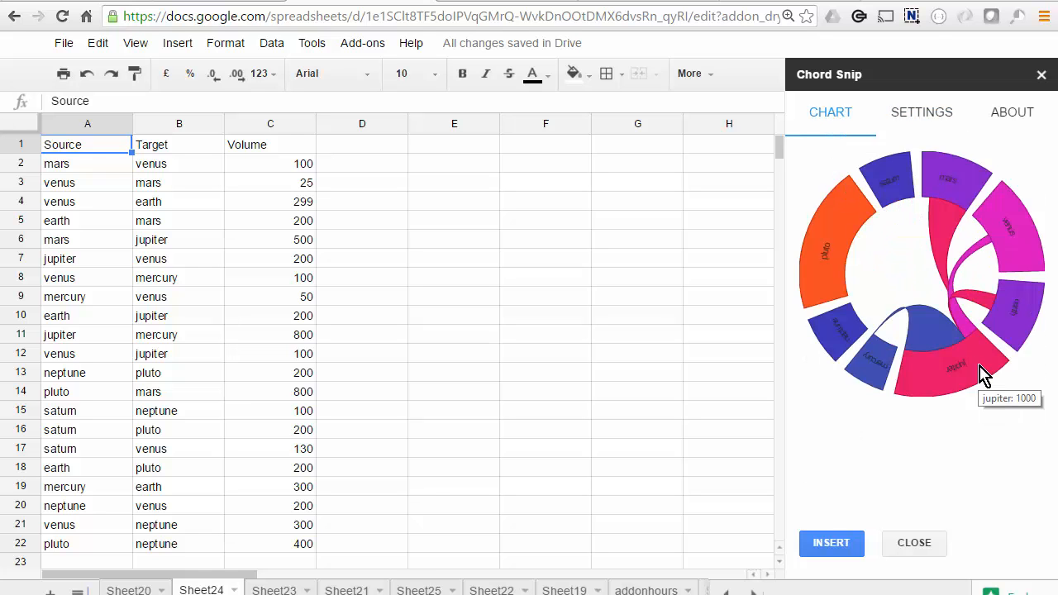
Sort the diagram in ascending order and preview the rearranged nodes
{"action": "left_click", "coordinate": [929, 116]}
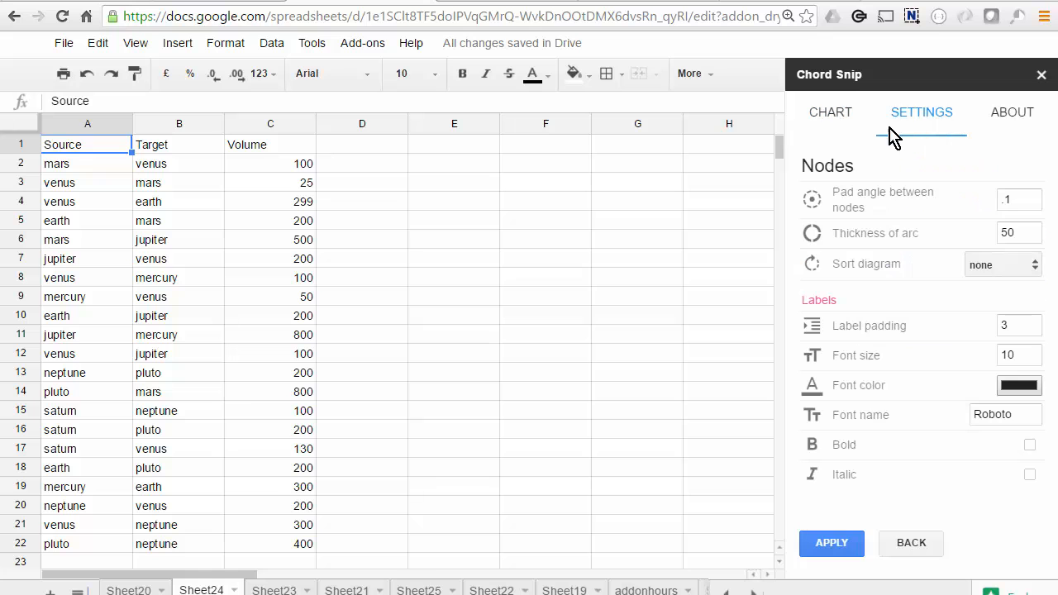
{"action": "left_click", "coordinate": [831, 117]}
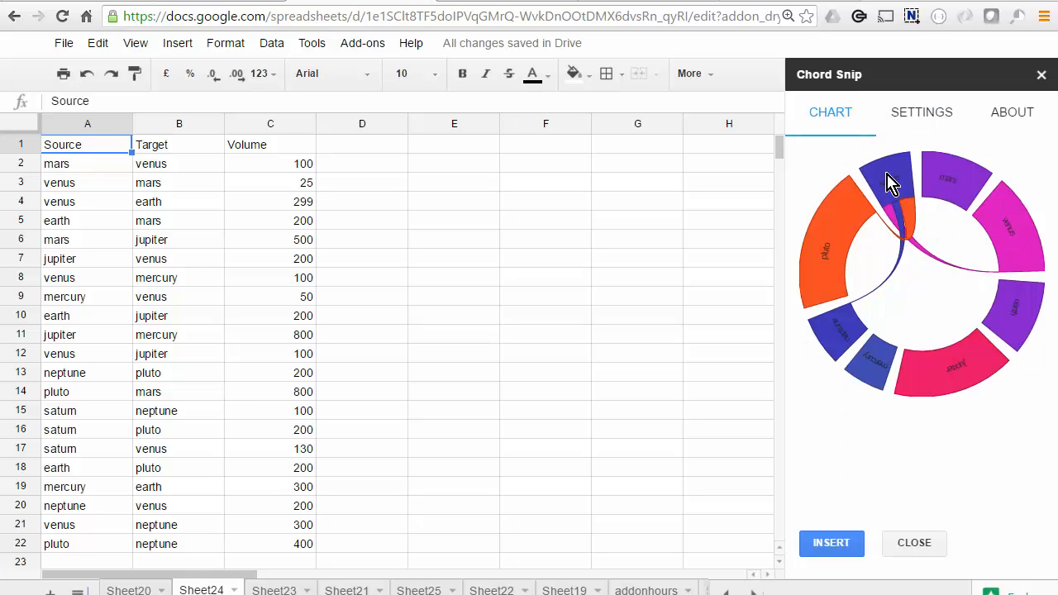
{"action": "left_click", "coordinate": [917, 124]}
{"action": "left_click", "coordinate": [1033, 265]}
{"action": "left_click", "coordinate": [1009, 298]}
{"action": "left_click", "coordinate": [827, 114]}
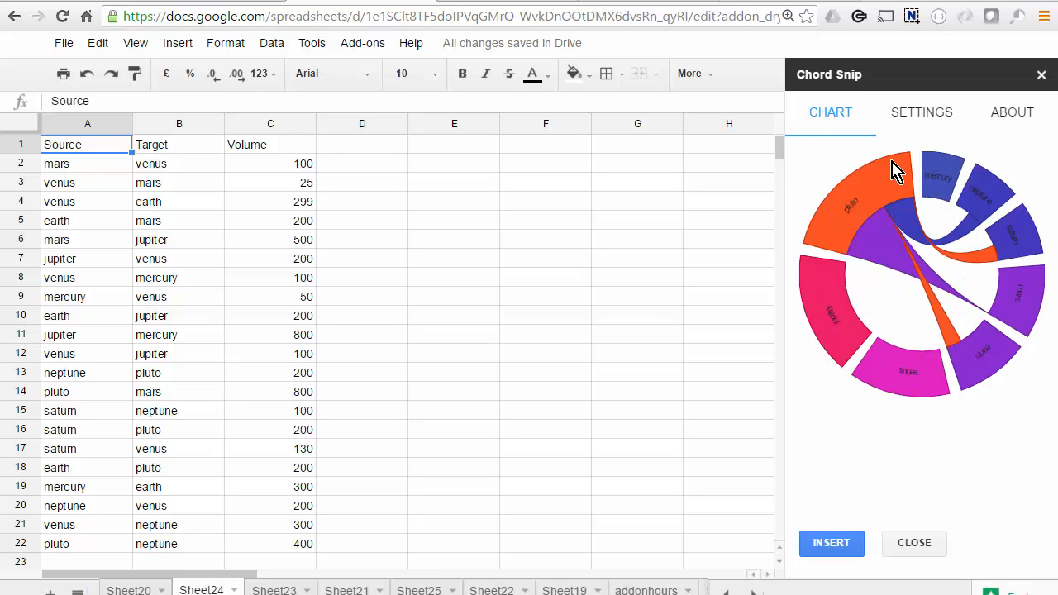
Return the pad angle to 0.05 and arc thickness to 20, set the label font color to white and preview the chart
{"action": "left_click", "coordinate": [926, 116]}
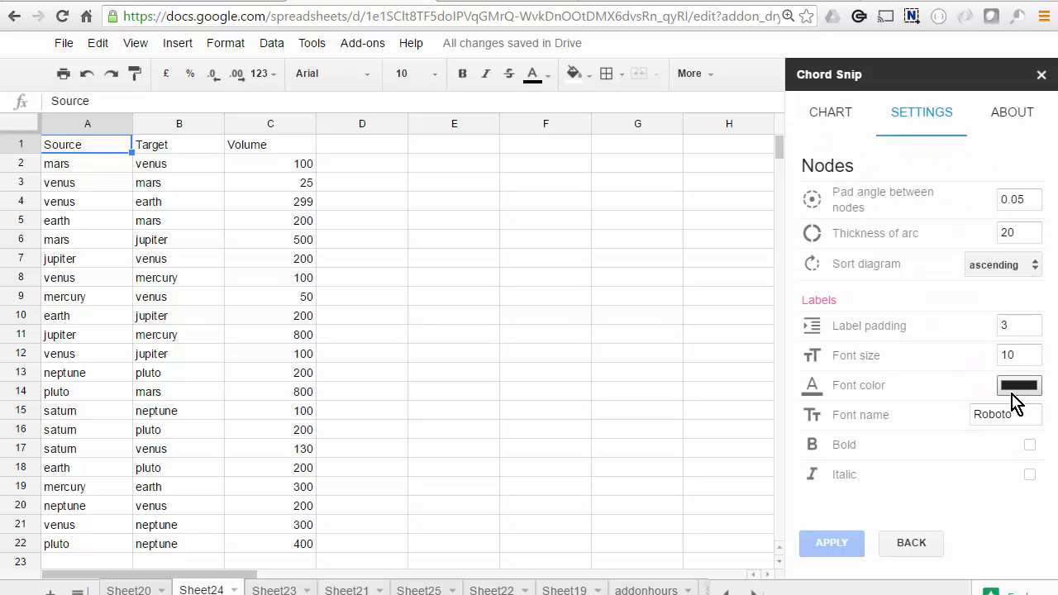
{"action": "left_click", "coordinate": [1012, 395]}
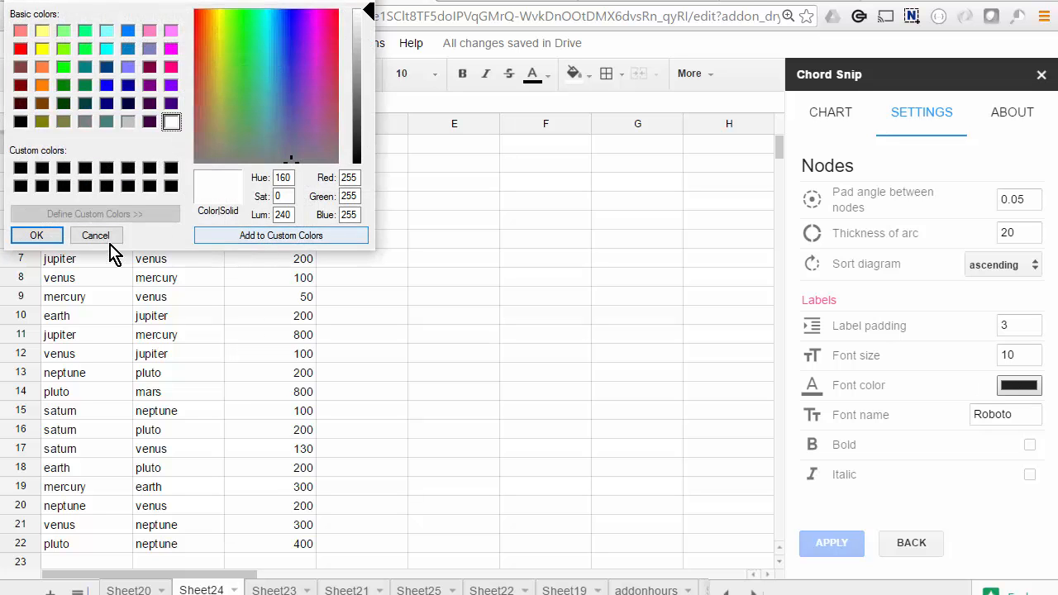
{"action": "left_click", "coordinate": [37, 235]}
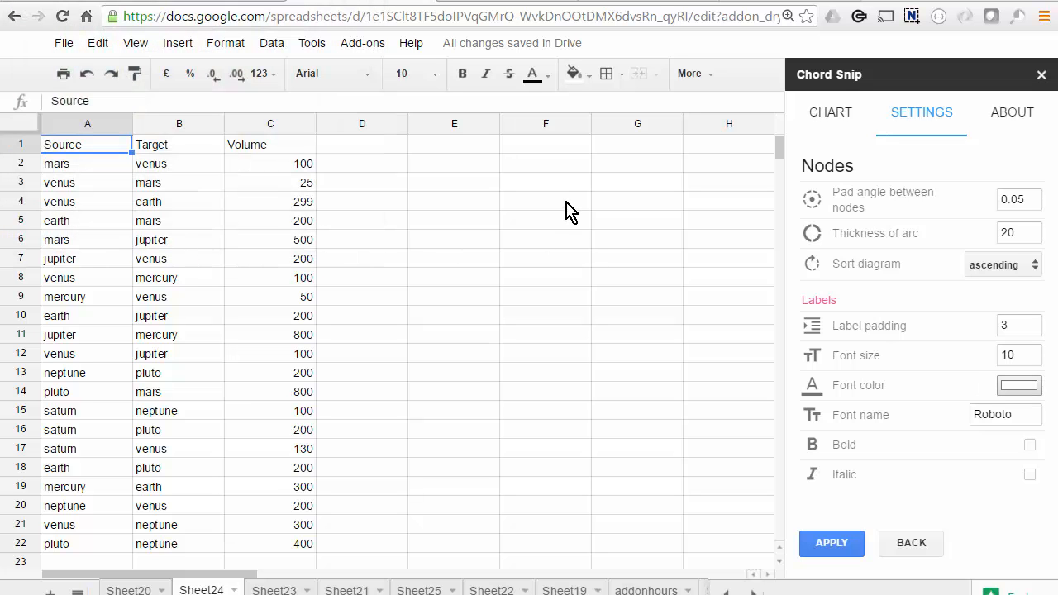
{"action": "left_click", "coordinate": [821, 113]}
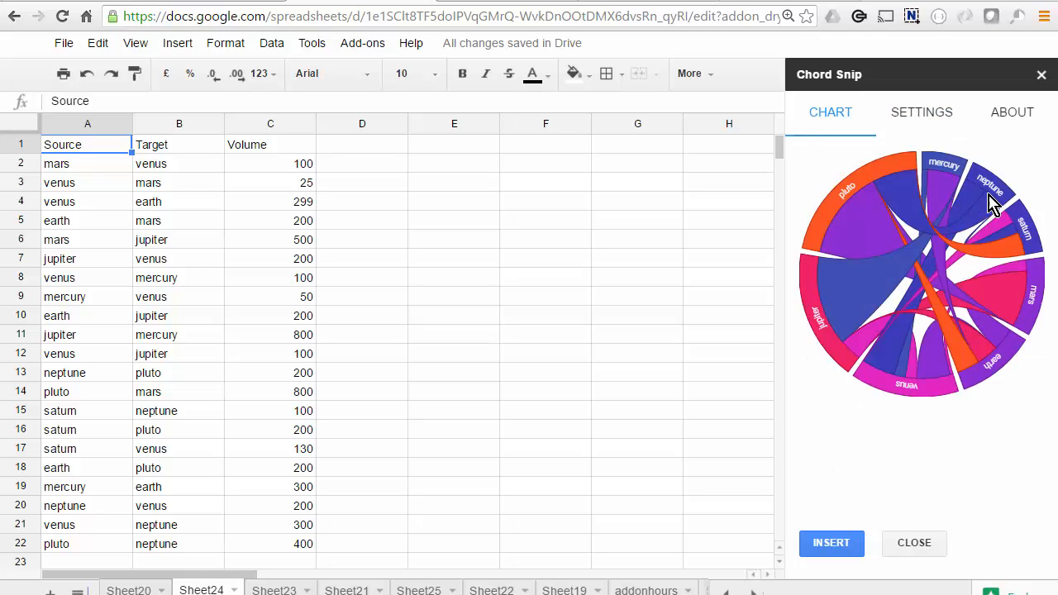
{"action": "mouse_move", "coordinate": [991, 207]}
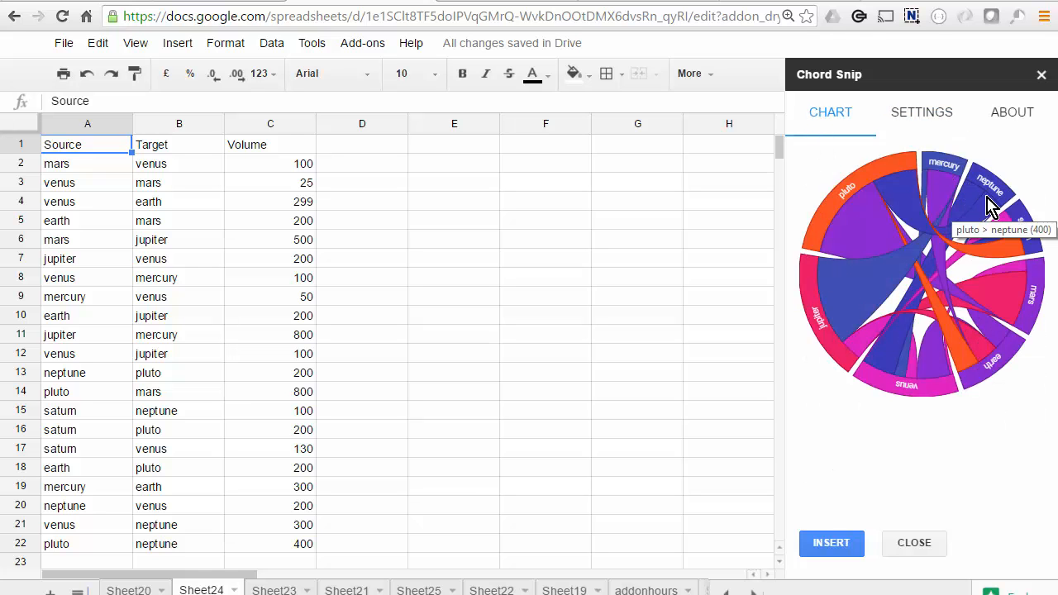
{"action": "mouse_move", "coordinate": [955, 186]}
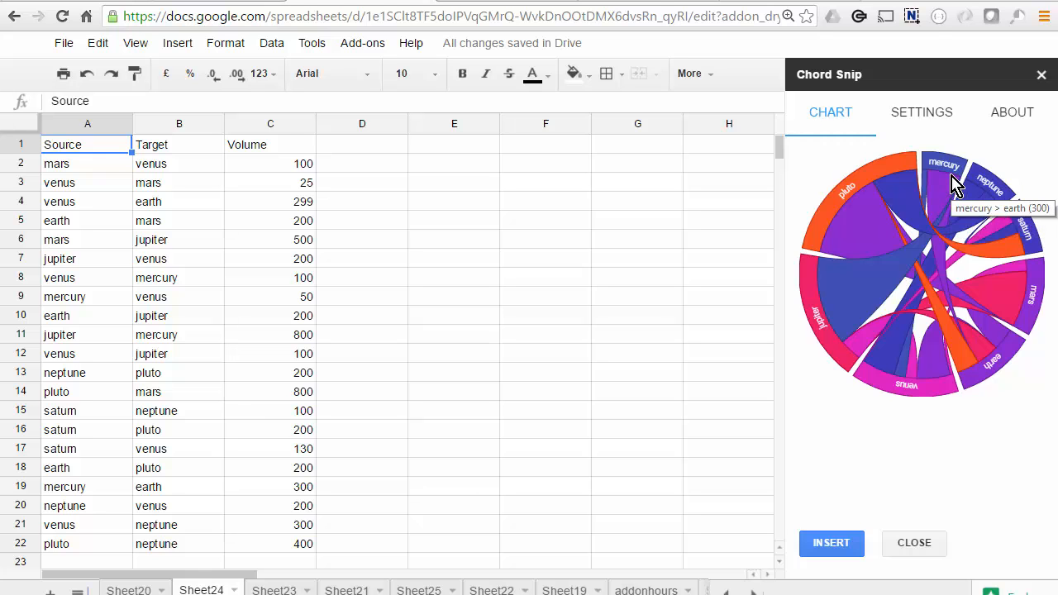
Insert the chord chart into the sheet and move it sideways, clear of the Source and Target columns
{"action": "left_click", "coordinate": [921, 112]}
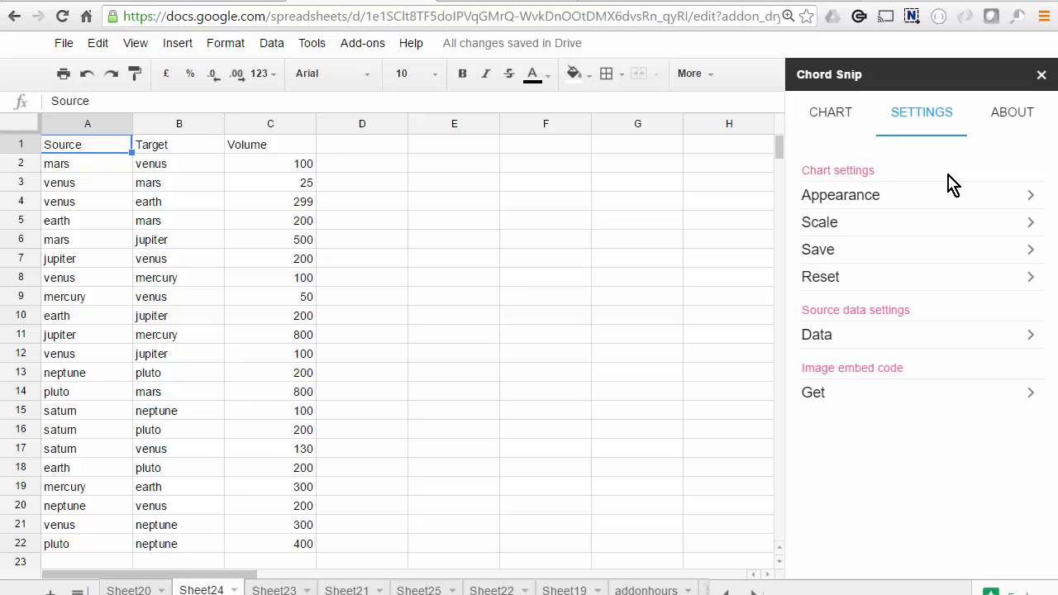
{"action": "left_click", "coordinate": [838, 117]}
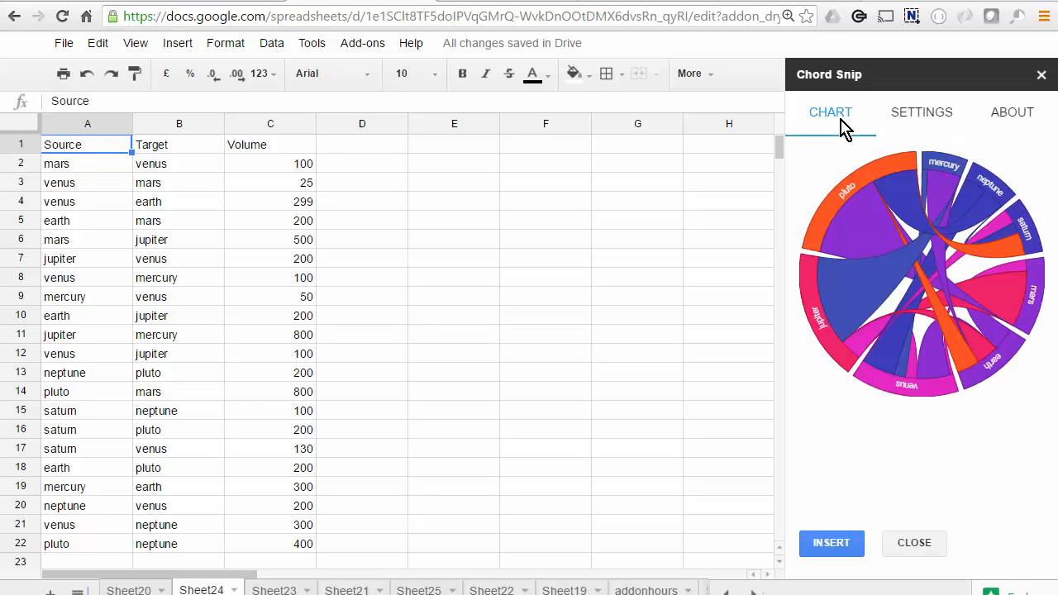
{"action": "left_click", "coordinate": [834, 543]}
{"action": "left_click_drag", "start_coordinate": [76, 156], "coordinate": [249, 158]}
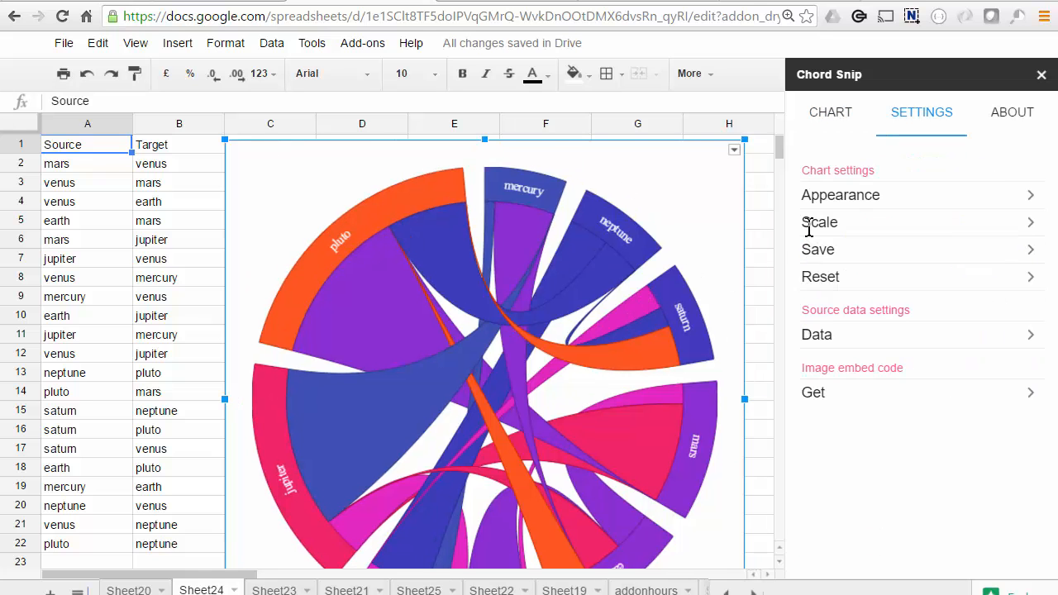
Set the width of the embedded chart to 300 in the Scale settings and apply it
{"action": "left_click", "coordinate": [811, 223]}
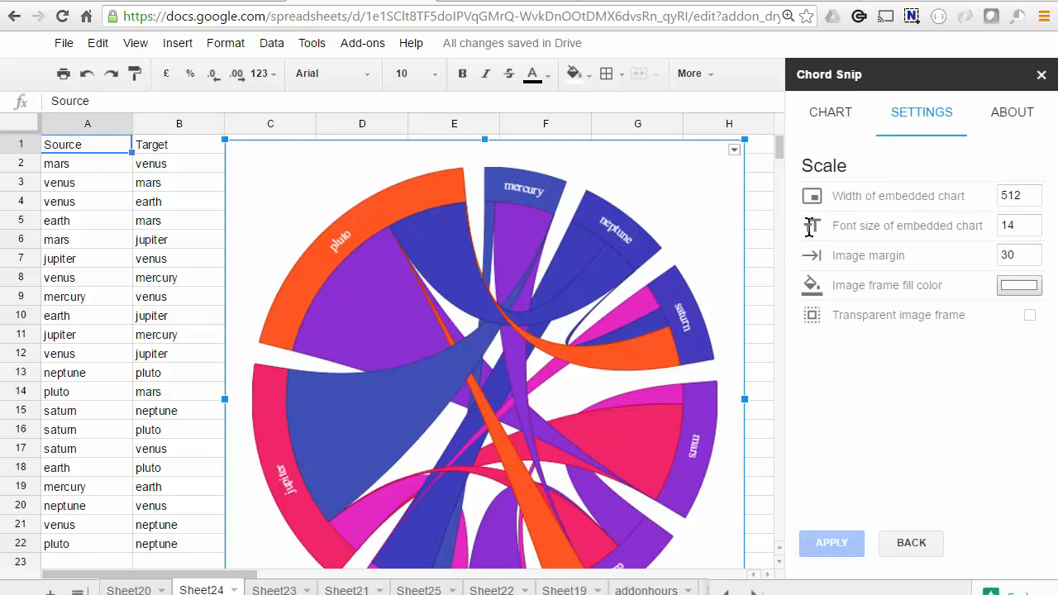
{"action": "left_click_drag", "start_coordinate": [1020, 196], "coordinate": [992, 215]}
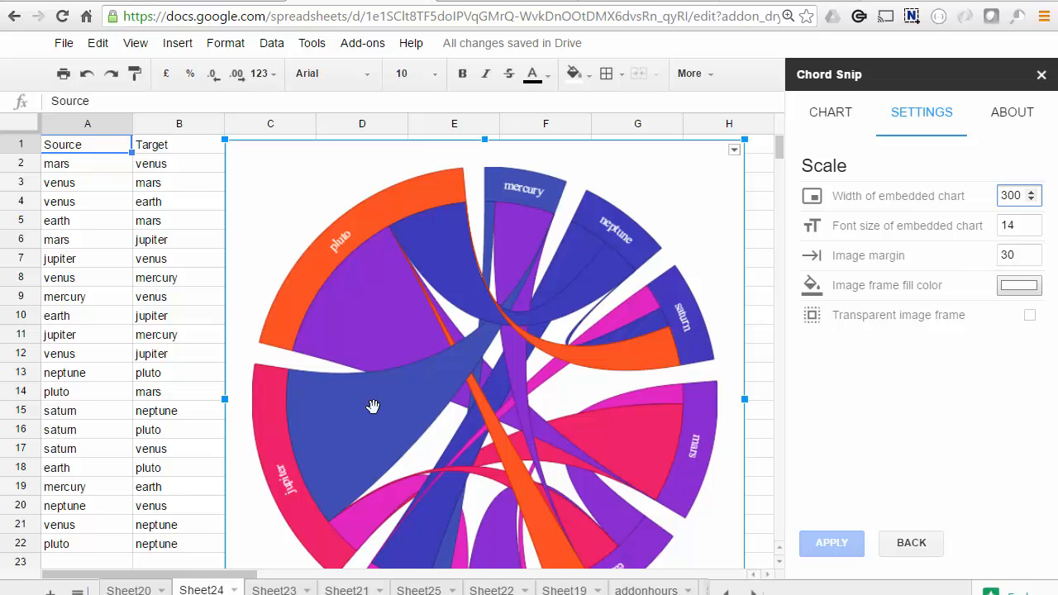
{"action": "left_click", "coordinate": [842, 539]}
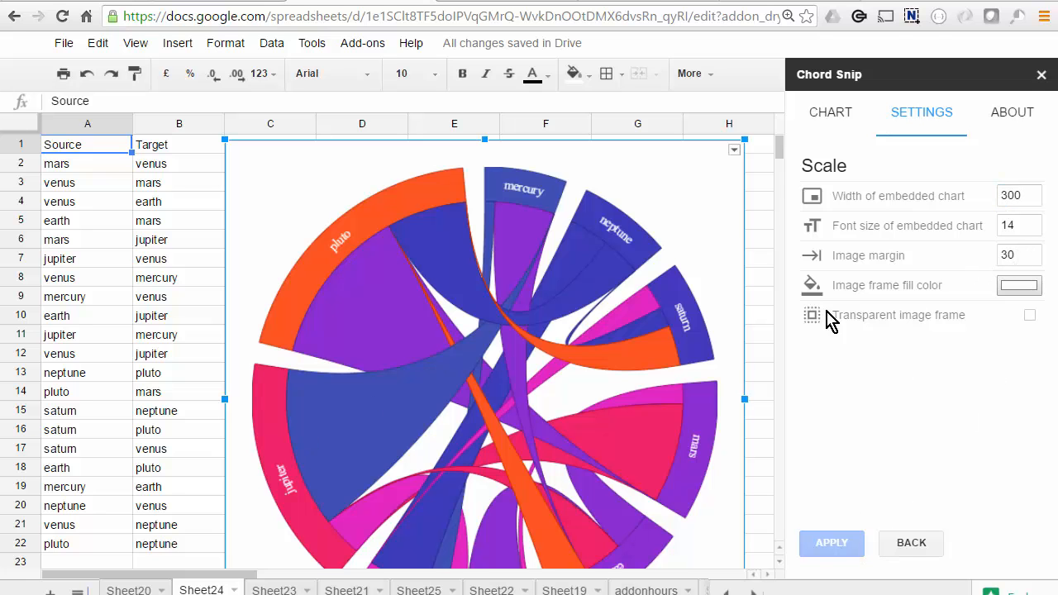
Delete the large inserted chart from the sheet
{"action": "left_click", "coordinate": [735, 153]}
{"action": "left_click", "coordinate": [735, 156]}
{"action": "left_click", "coordinate": [653, 133]}
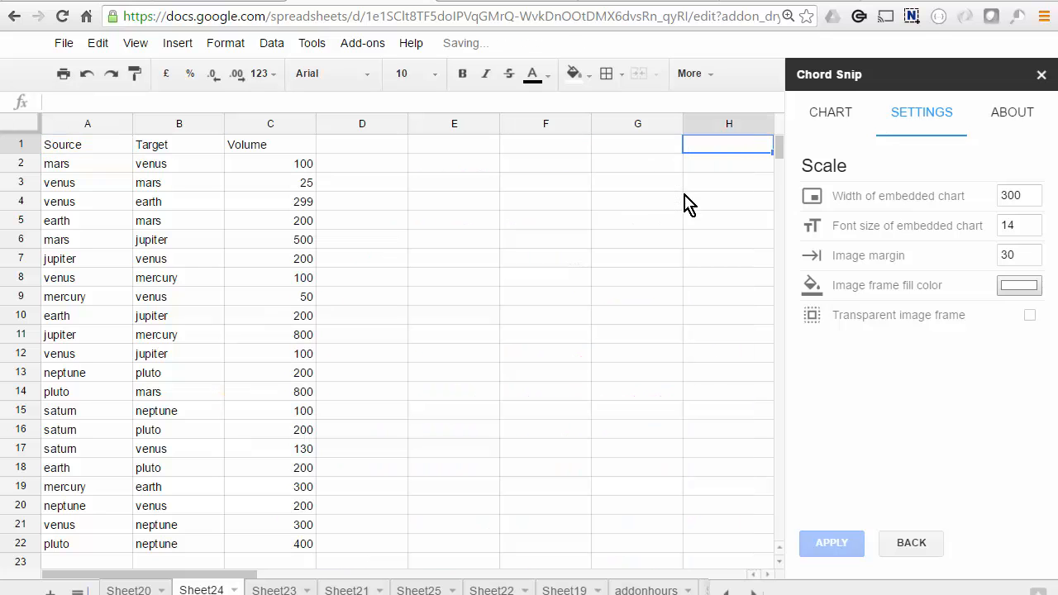
Set the image frame fill color to light yellow and insert the chart into the sheet
{"action": "left_click", "coordinate": [822, 118]}
{"action": "left_click_drag", "start_coordinate": [823, 225], "coordinate": [669, 248]}
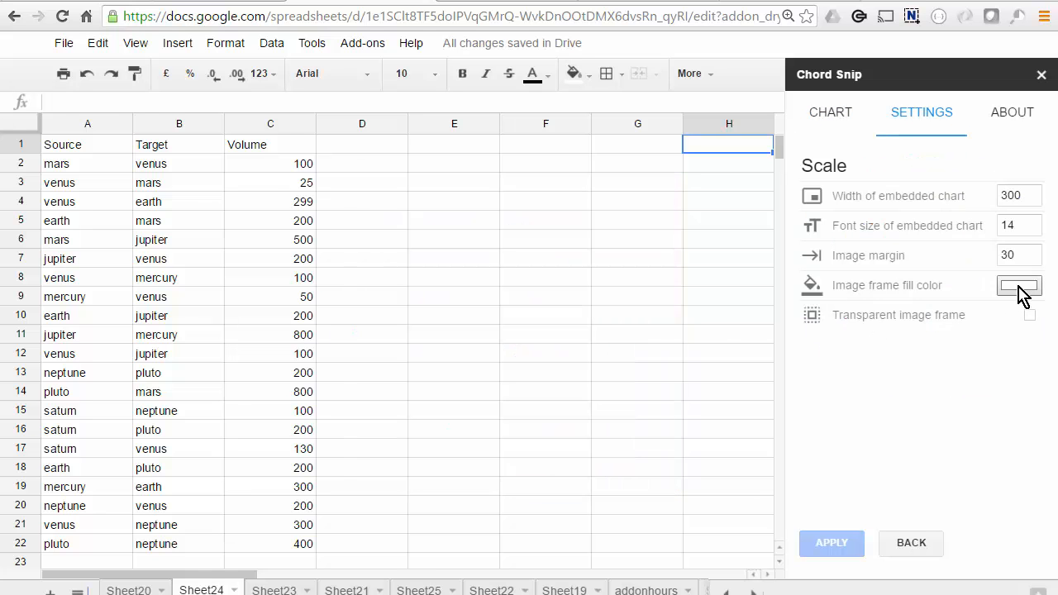
{"action": "left_click", "coordinate": [1018, 287]}
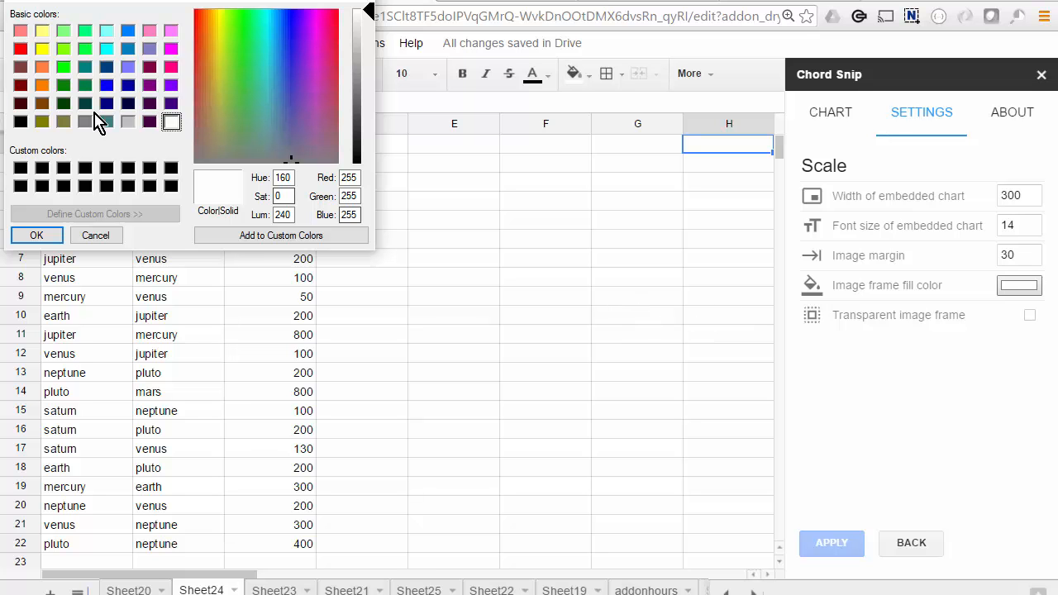
{"action": "left_click", "coordinate": [42, 33]}
{"action": "key", "text": "Return"}
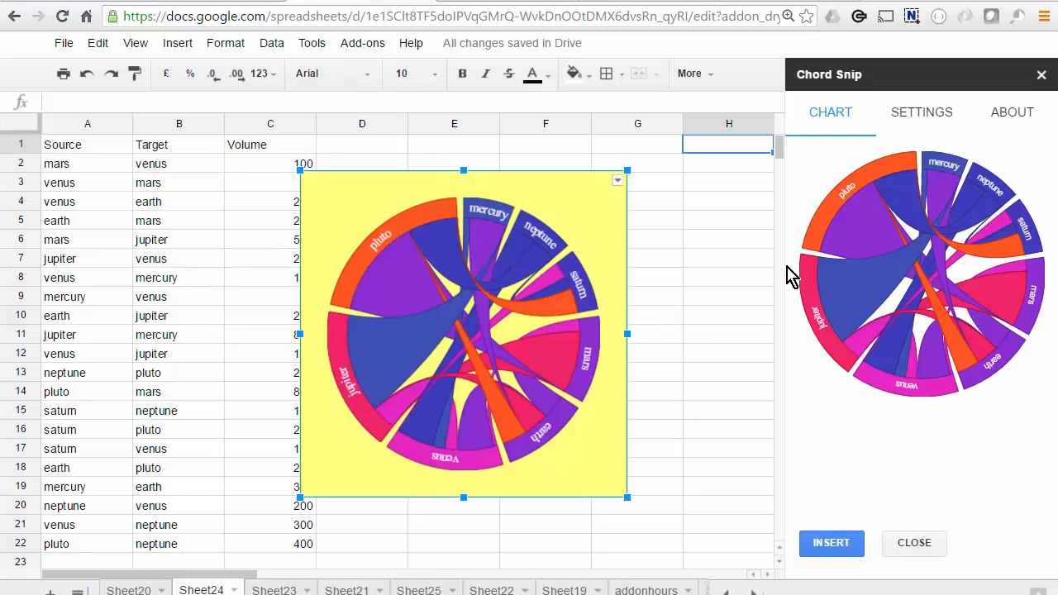
Delete the yellow-framed chart from the sheet and save the chart settings for future use in this document
{"action": "left_click", "coordinate": [617, 179]}
{"action": "left_click", "coordinate": [559, 231]}
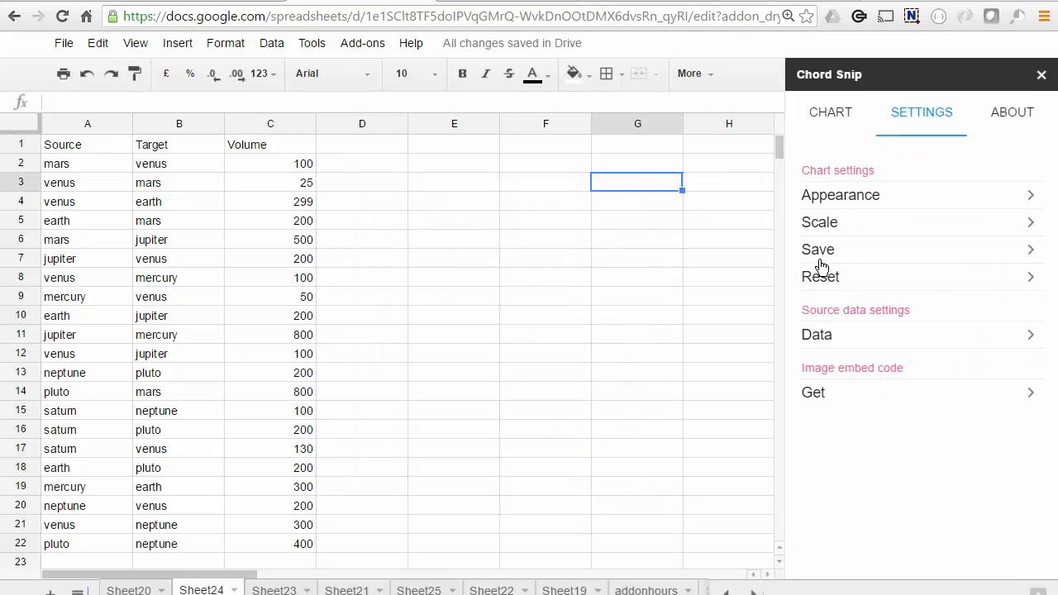
{"action": "left_click", "coordinate": [847, 252]}
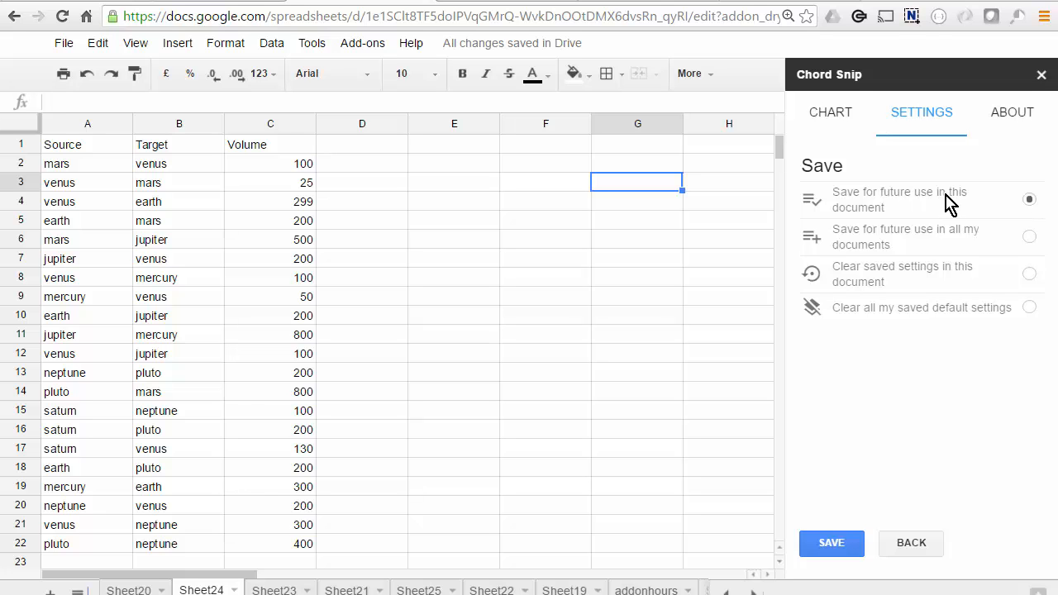
{"action": "left_click", "coordinate": [858, 536]}
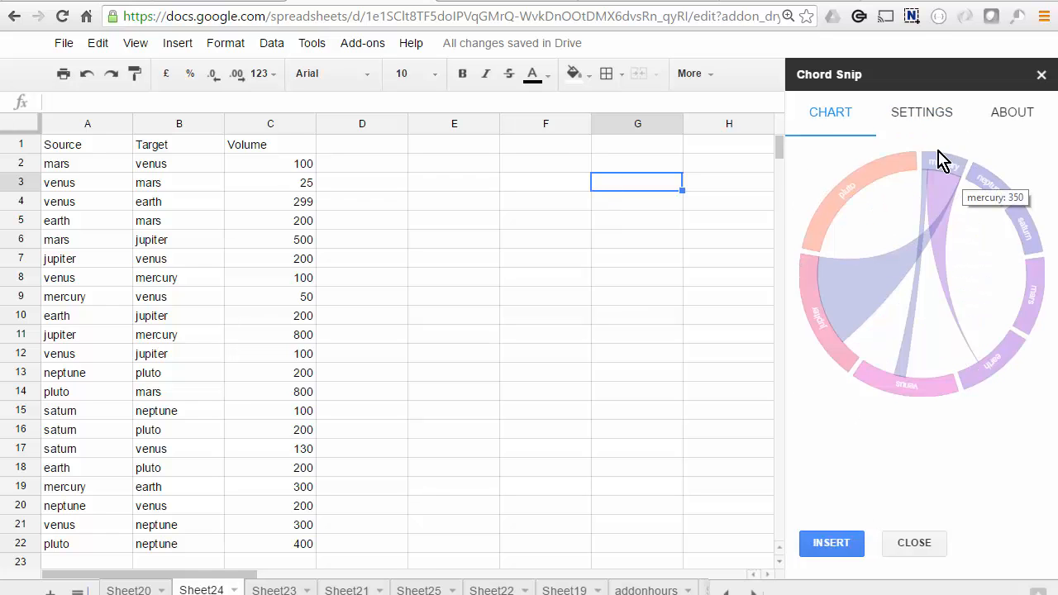
Clear the saved settings in this document, dismiss the notice and select the option to clear all saved default settings
{"action": "left_click", "coordinate": [922, 112]}
{"action": "left_click", "coordinate": [1030, 237]}
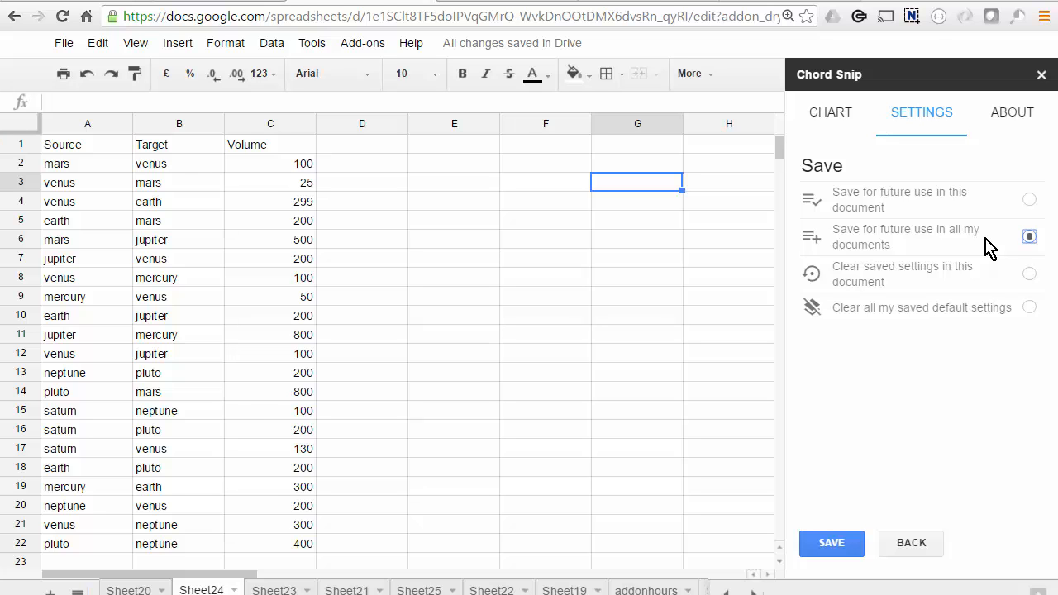
{"action": "left_click", "coordinate": [1029, 274]}
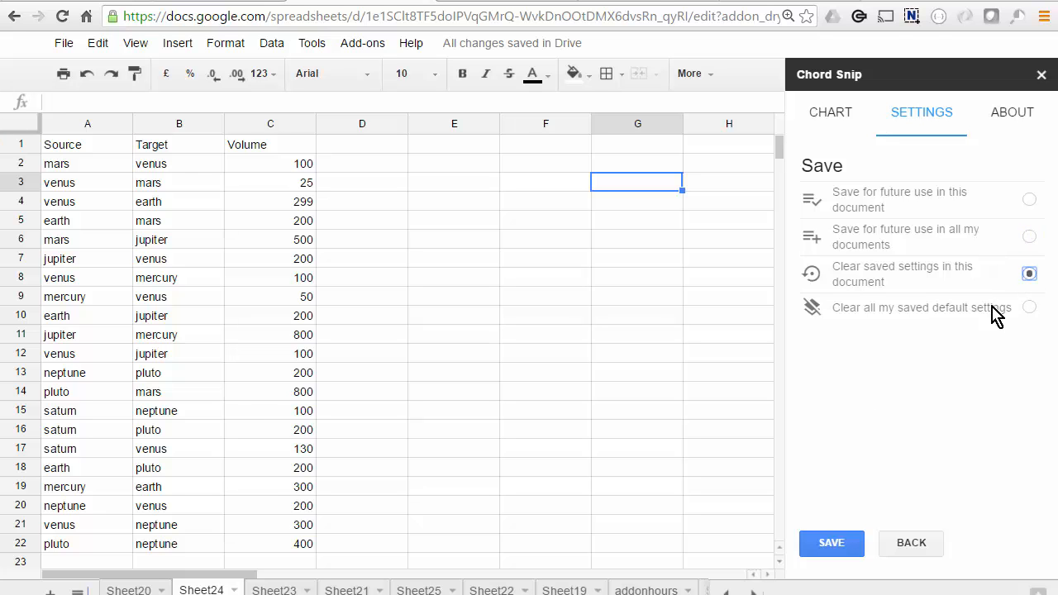
{"action": "left_click", "coordinate": [831, 543]}
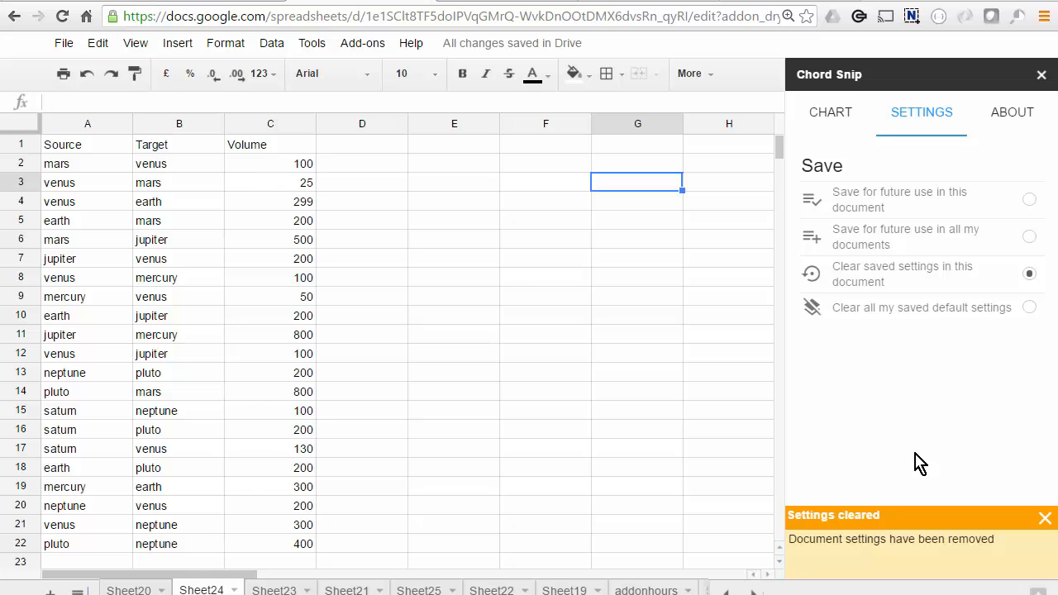
{"action": "left_click", "coordinate": [1031, 309]}
{"action": "left_click", "coordinate": [1044, 518]}
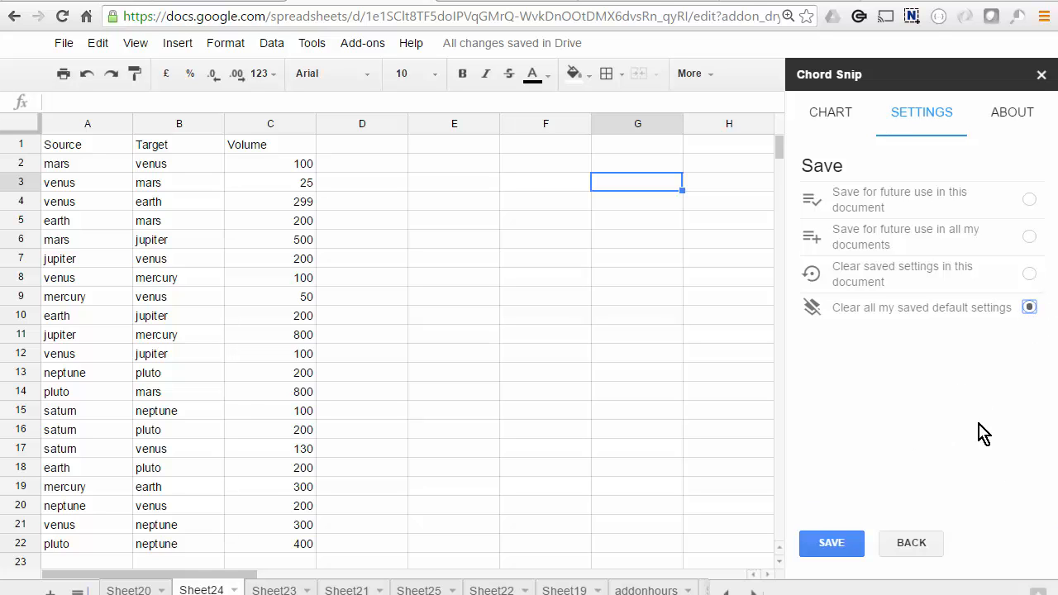
Close the Chord Snip sidebar and launch the ChordSnip add-on again for the current sheet
{"action": "left_click", "coordinate": [1041, 75]}
{"action": "left_click", "coordinate": [362, 45]}
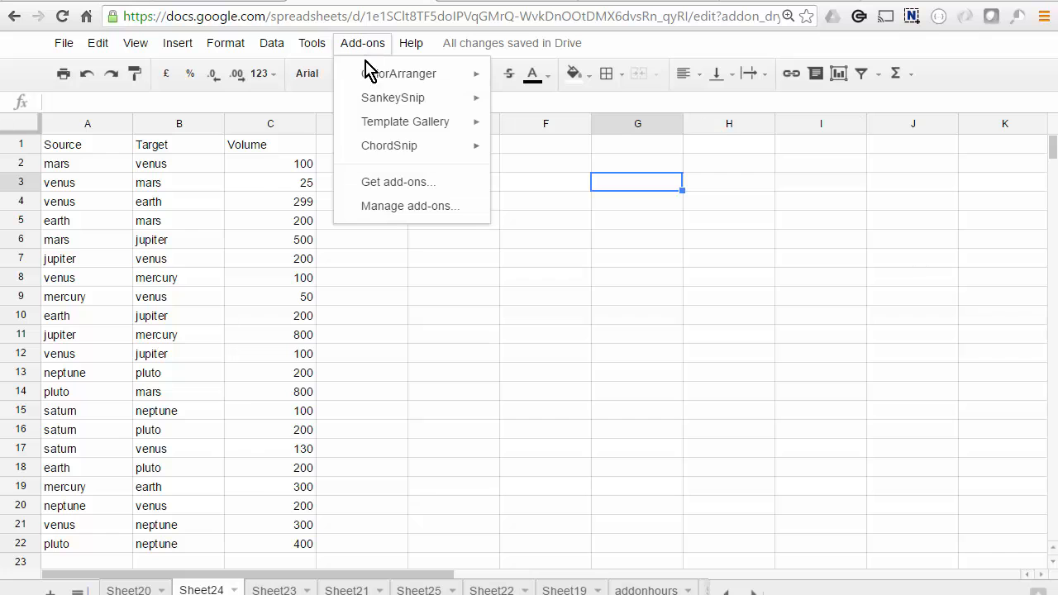
{"action": "mouse_move", "coordinate": [476, 147]}
{"action": "left_click", "coordinate": [534, 148]}
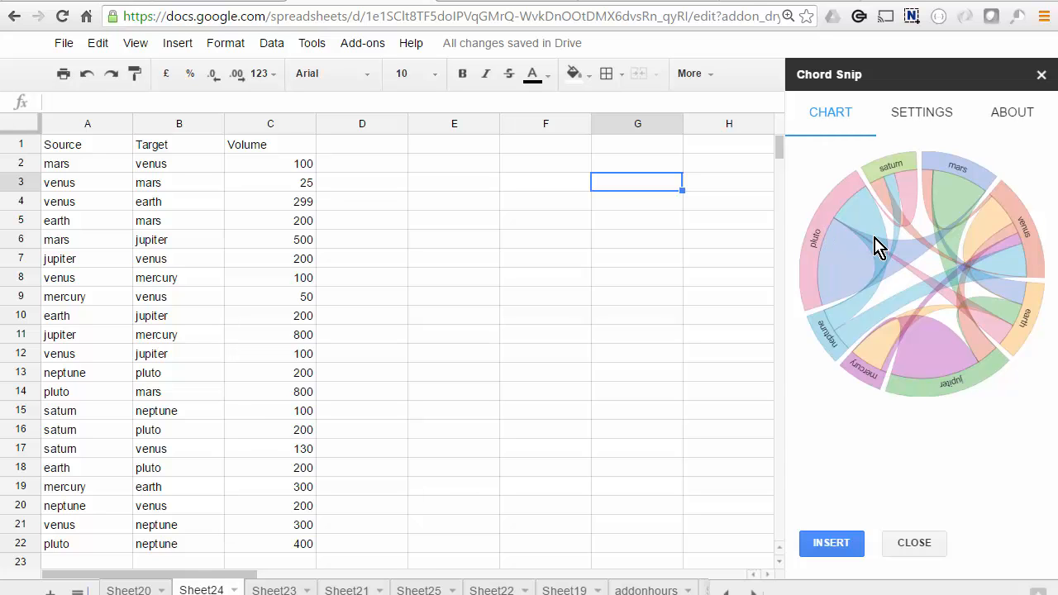
Check the available reset options and the chart preview, and return to the settings overview
{"action": "left_click", "coordinate": [931, 117]}
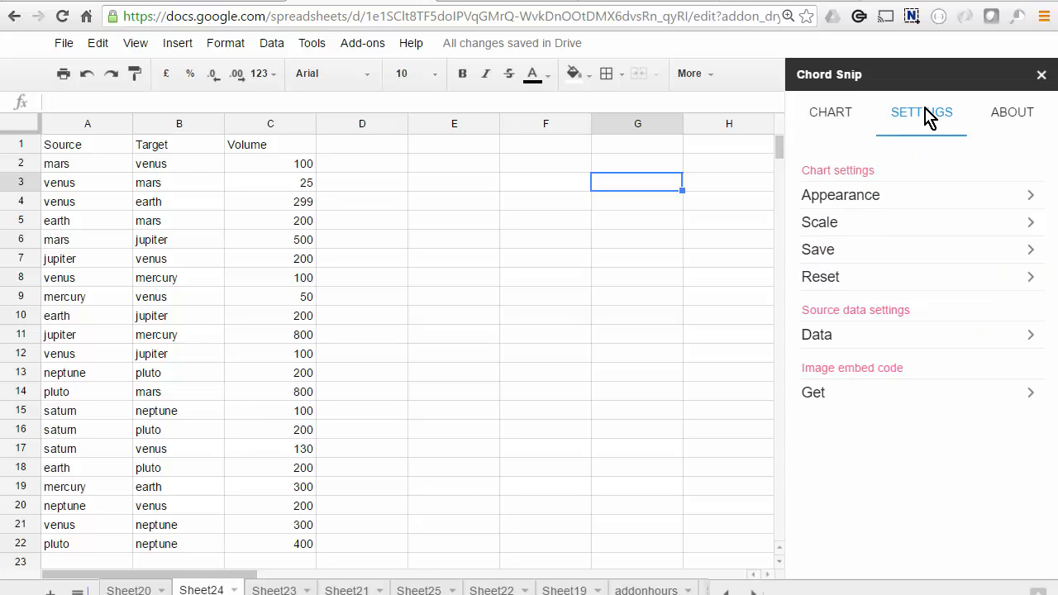
{"action": "left_click", "coordinate": [839, 284]}
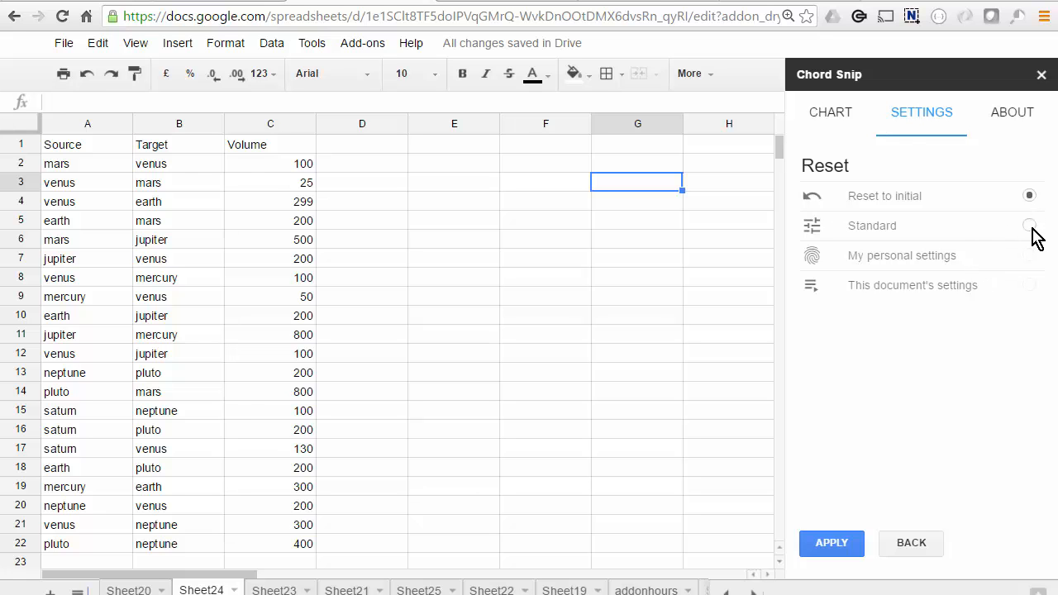
{"action": "left_click", "coordinate": [842, 118]}
{"action": "left_click", "coordinate": [912, 122]}
{"action": "left_click", "coordinate": [912, 543]}
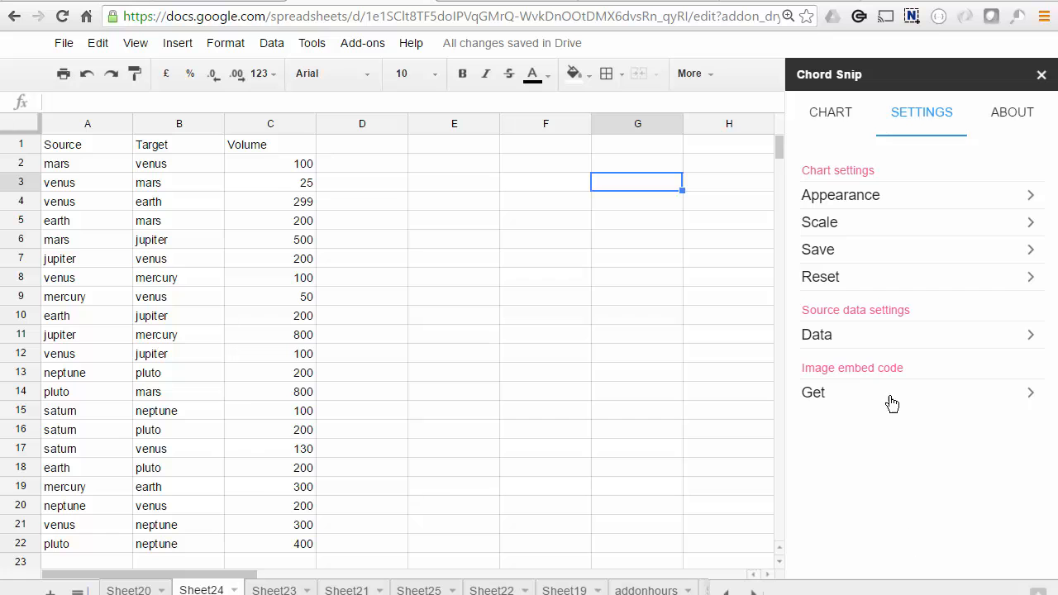
Set the color mode of the chart's links to schemeCategory20c and preview the chart
{"action": "left_click", "coordinate": [841, 192]}
{"action": "left_click", "coordinate": [852, 224]}
{"action": "left_click", "coordinate": [1033, 198]}
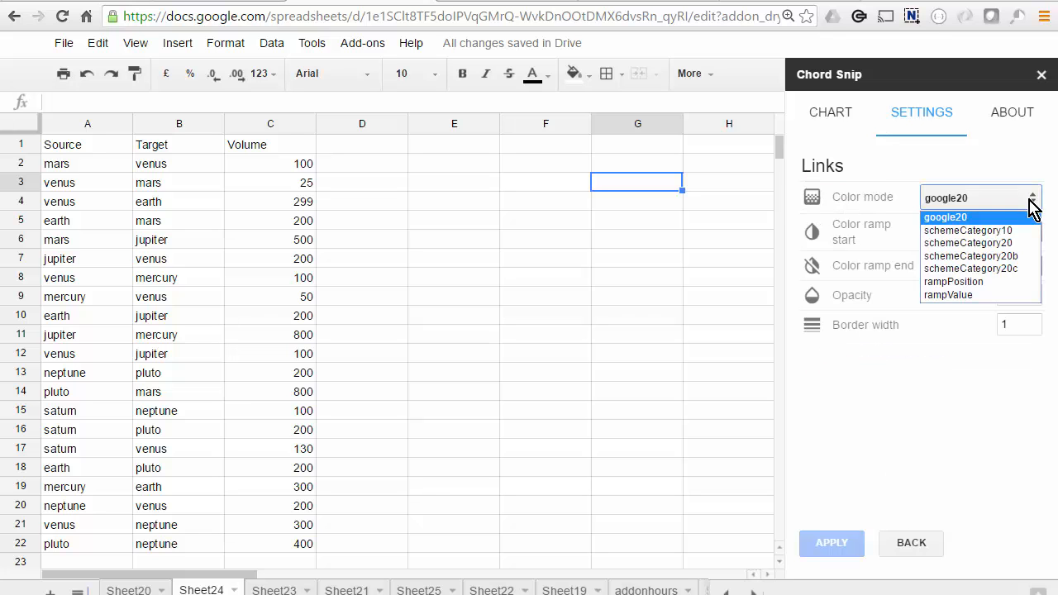
{"action": "left_click", "coordinate": [984, 269]}
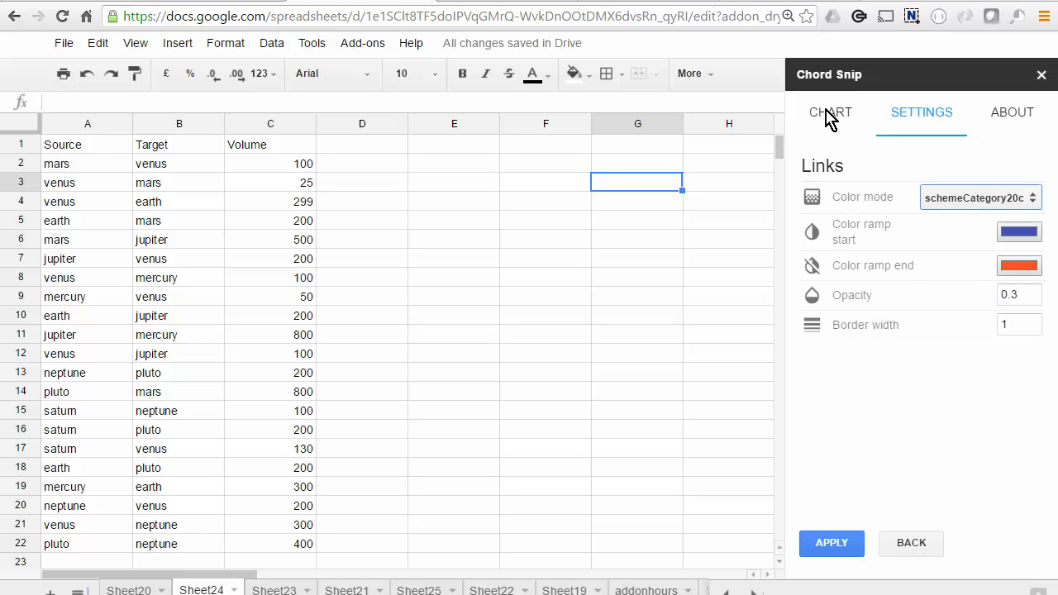
{"action": "left_click", "coordinate": [831, 120]}
Reset the chart settings to Standard and inspect the mars segment in the chart preview
{"action": "left_click", "coordinate": [940, 126]}
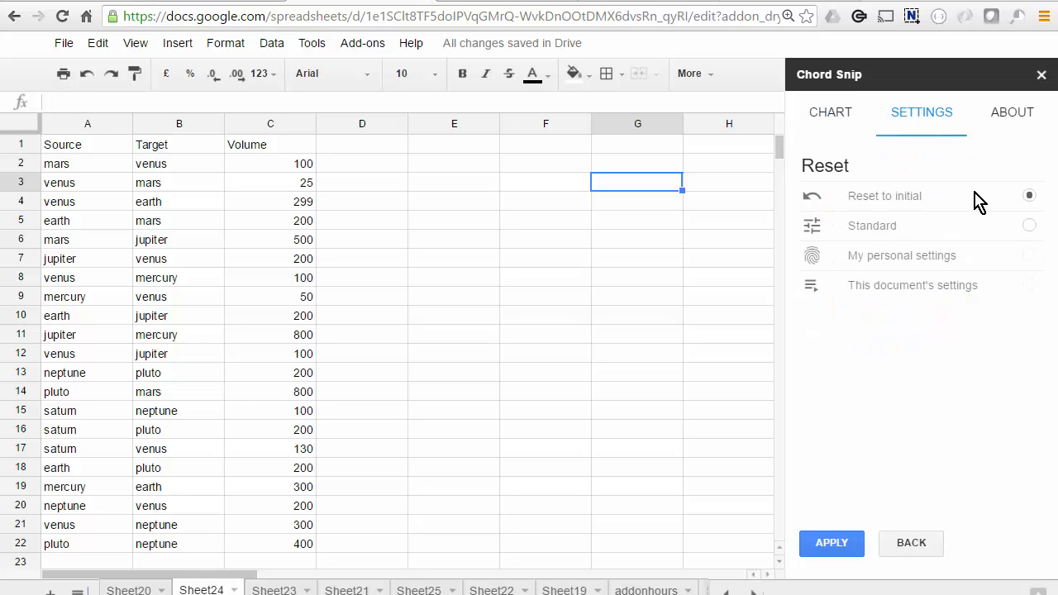
{"action": "left_click", "coordinate": [1030, 226]}
{"action": "left_click", "coordinate": [821, 543]}
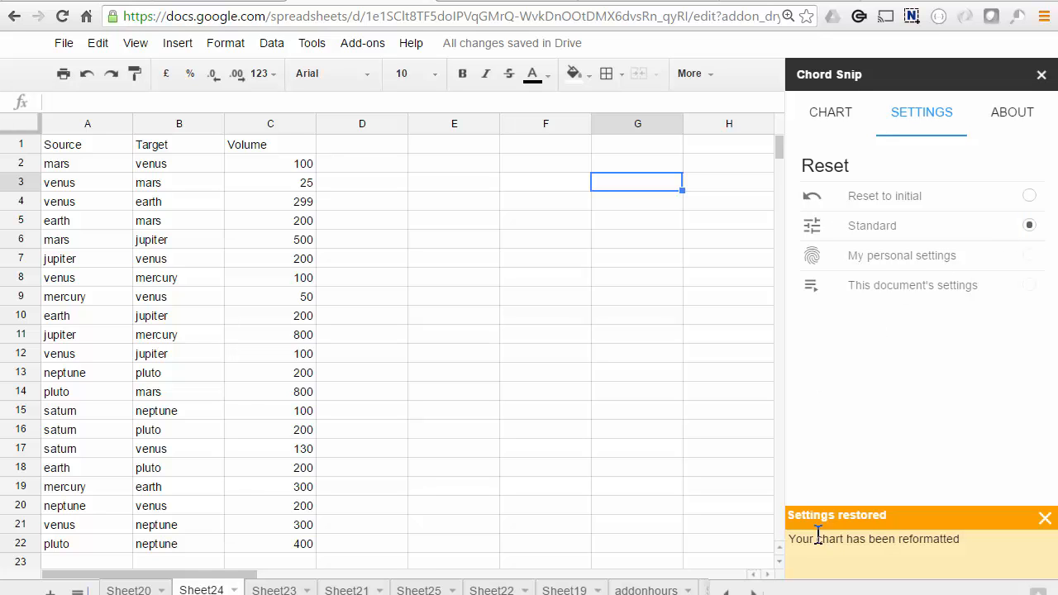
{"action": "left_click", "coordinate": [836, 118]}
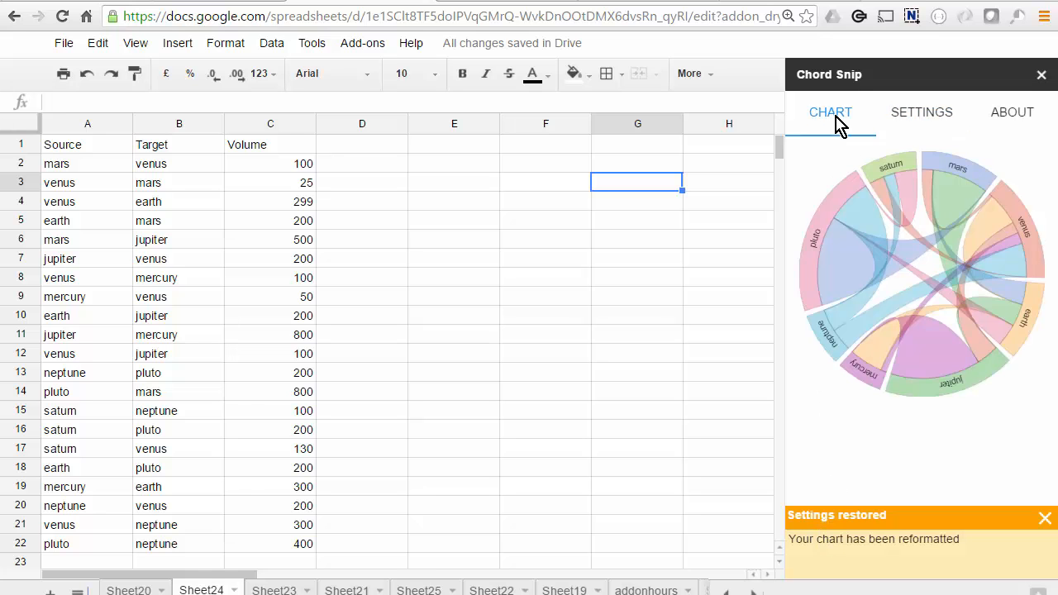
{"action": "mouse_move", "coordinate": [960, 166]}
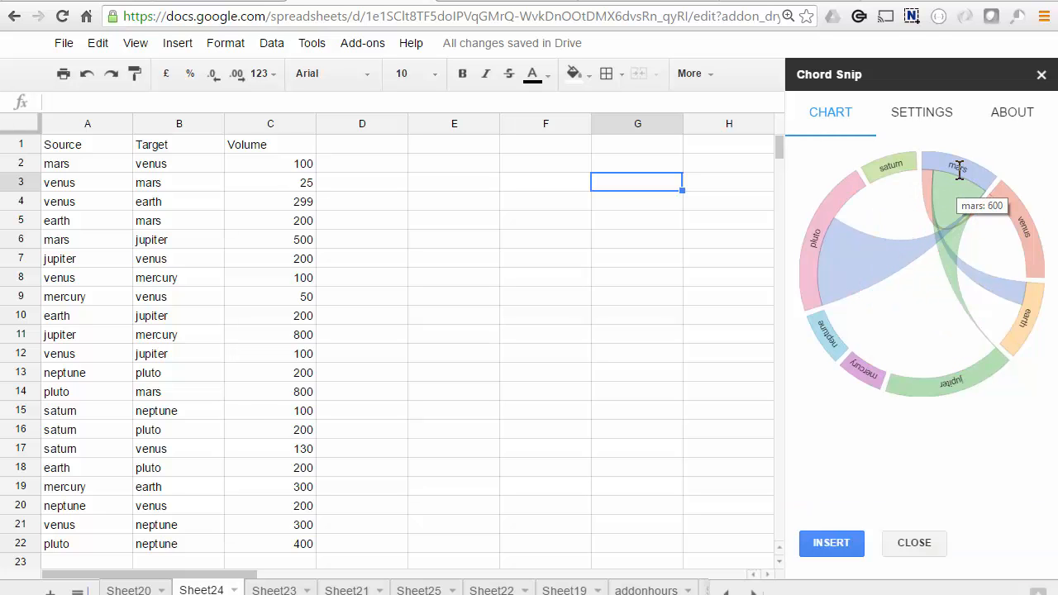
Set the chart's source data to the selected range A1:C7 and preview the chart
{"action": "left_click", "coordinate": [928, 116]}
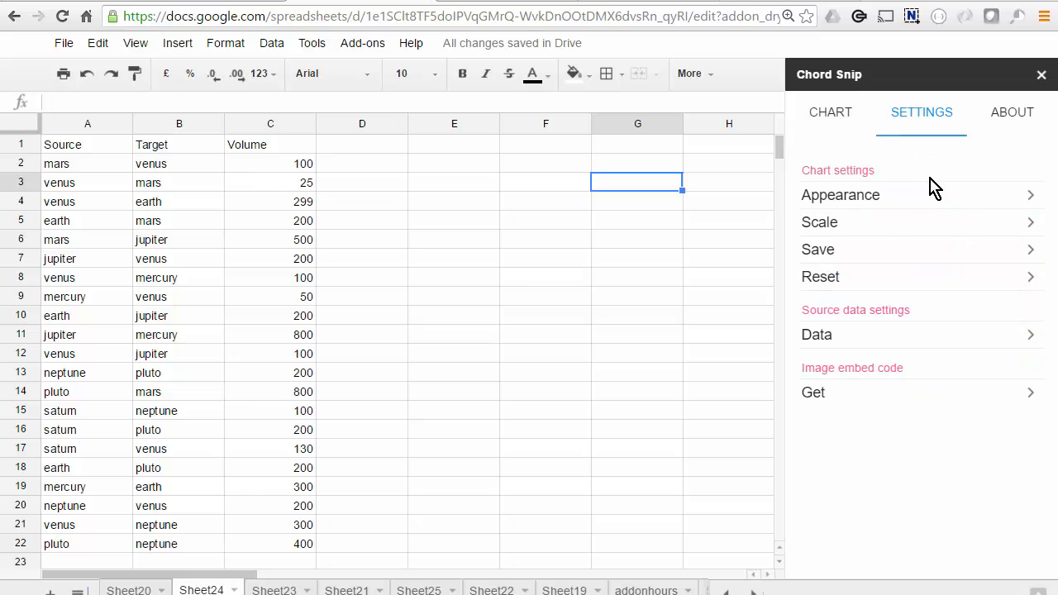
{"action": "left_click", "coordinate": [829, 344]}
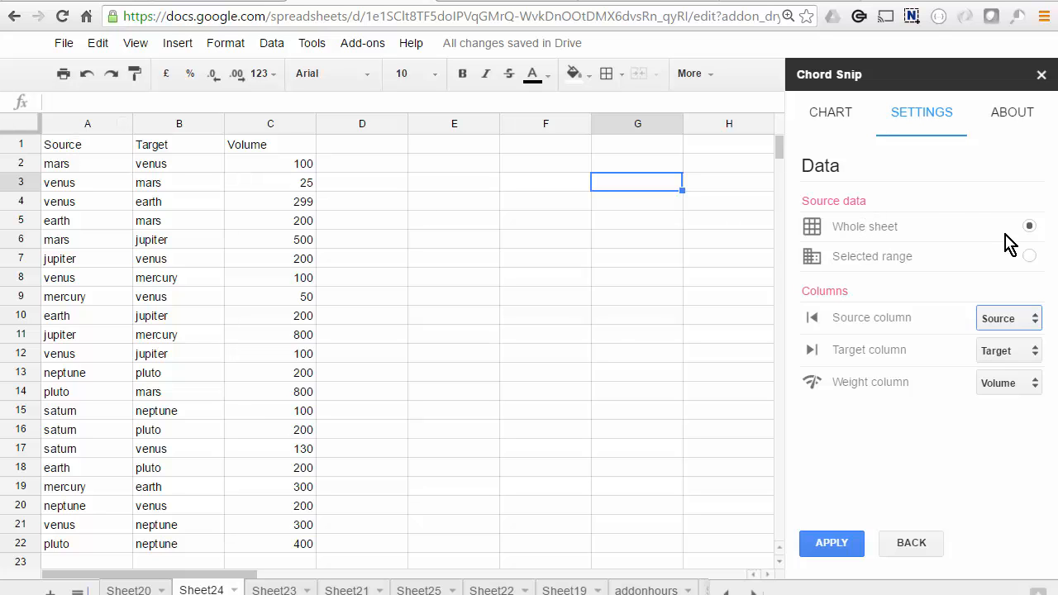
{"action": "left_click", "coordinate": [1029, 256]}
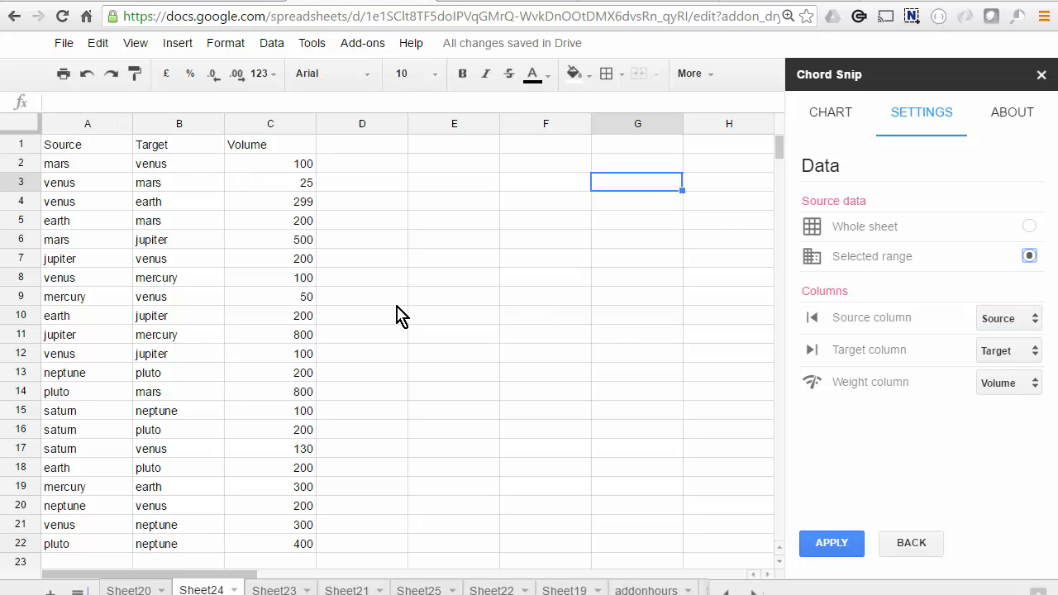
{"action": "left_click_drag", "start_coordinate": [82, 153], "coordinate": [279, 256]}
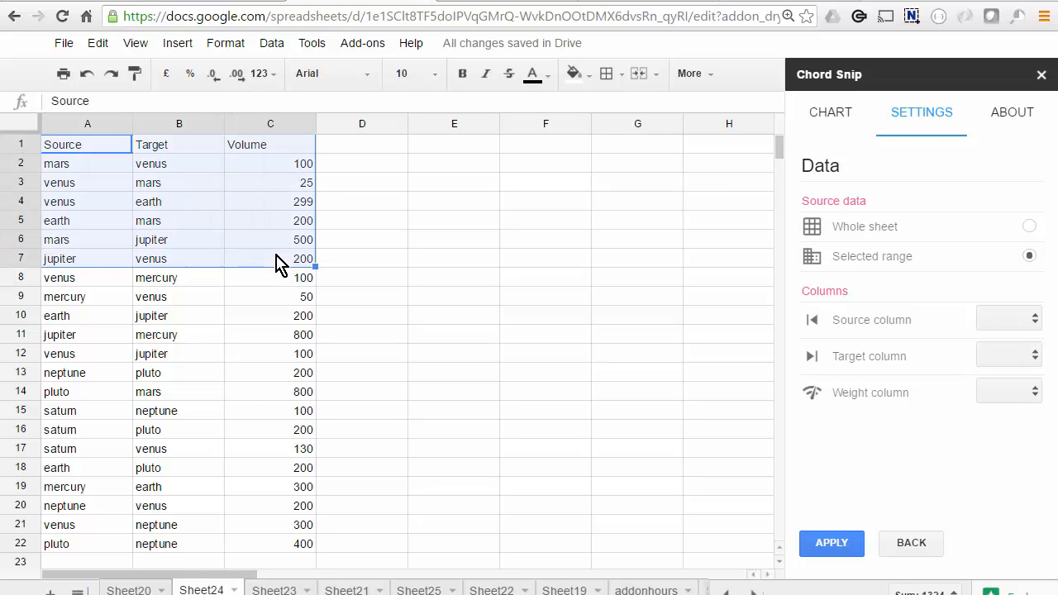
{"action": "left_click", "coordinate": [834, 120]}
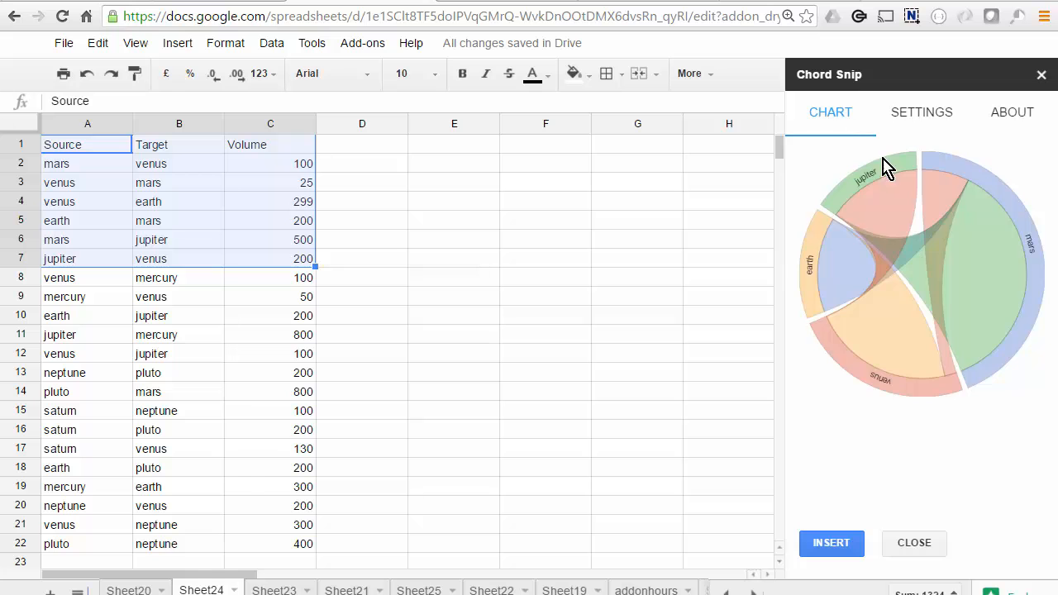
Switch the chart's source data back to the whole sheet and preview the chart
{"action": "left_click", "coordinate": [924, 120]}
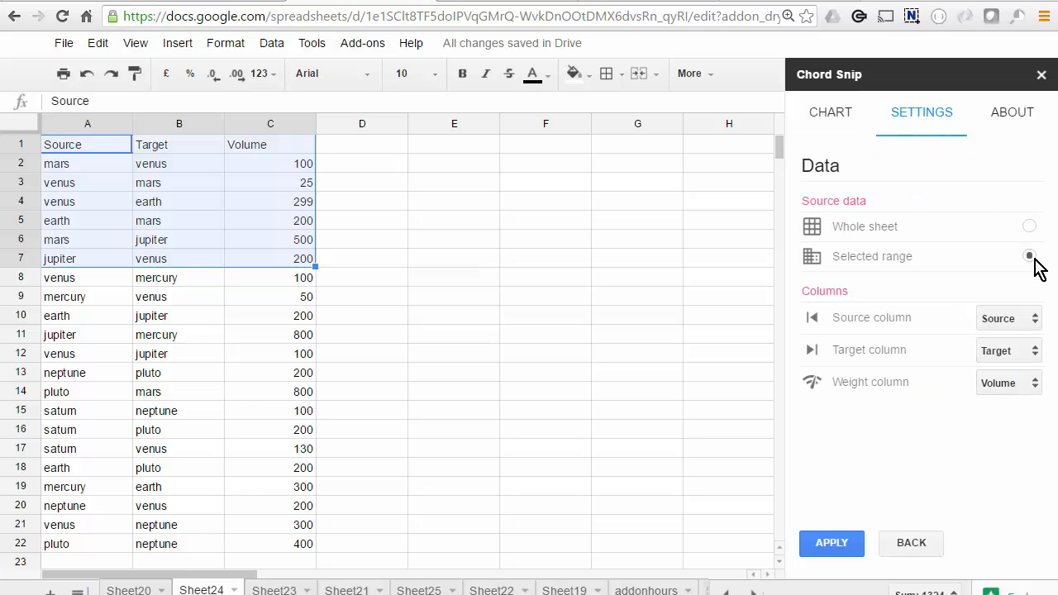
{"action": "left_click", "coordinate": [1029, 227]}
{"action": "left_click", "coordinate": [824, 116]}
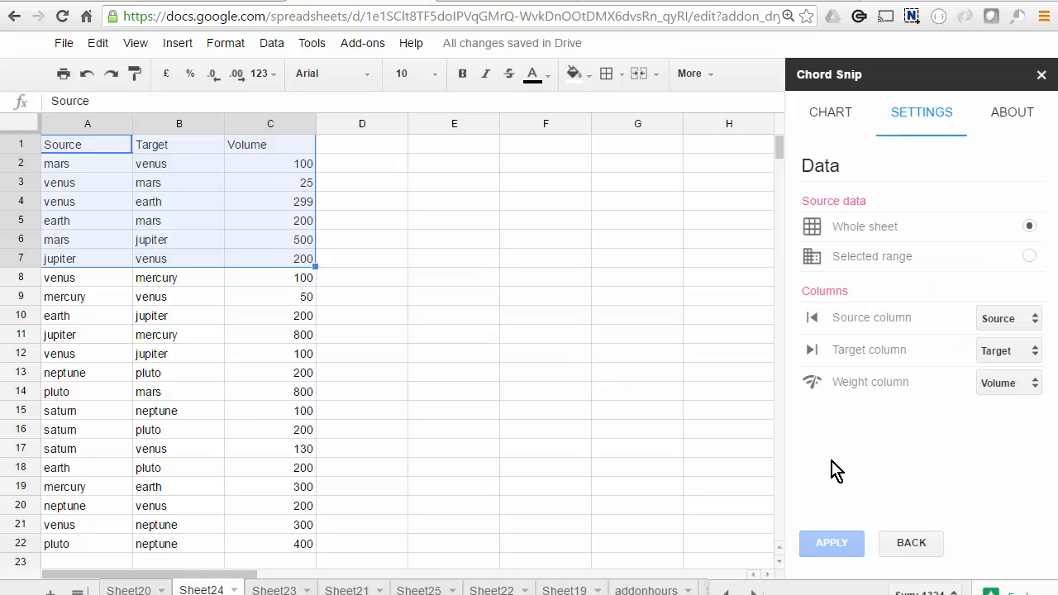
Get the chart's image embed code and copy the embeddable SVG code
{"action": "left_click", "coordinate": [913, 543]}
{"action": "left_click", "coordinate": [824, 390]}
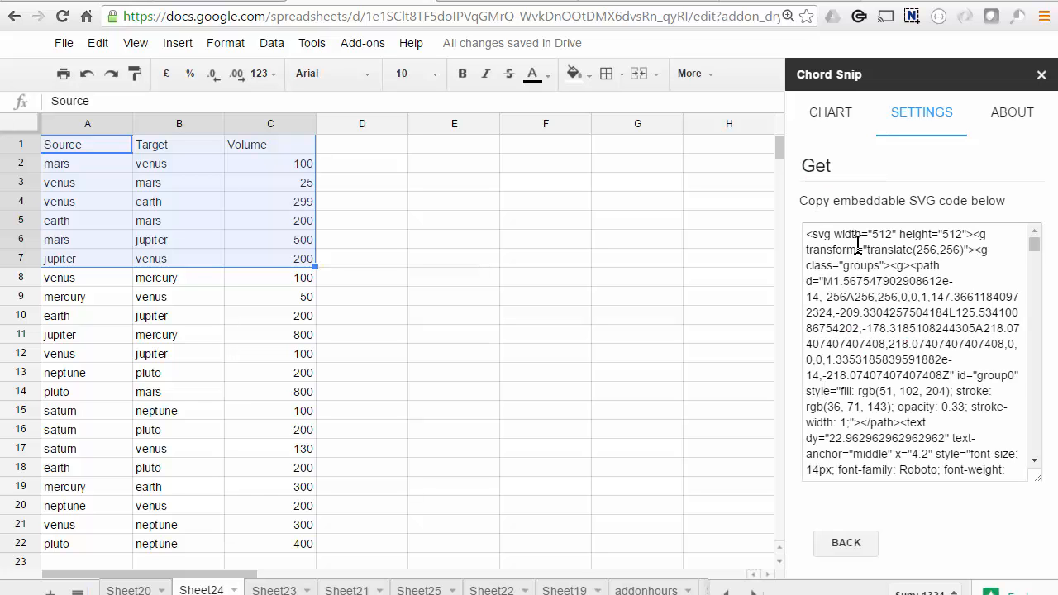
{"action": "left_click", "coordinate": [834, 258]}
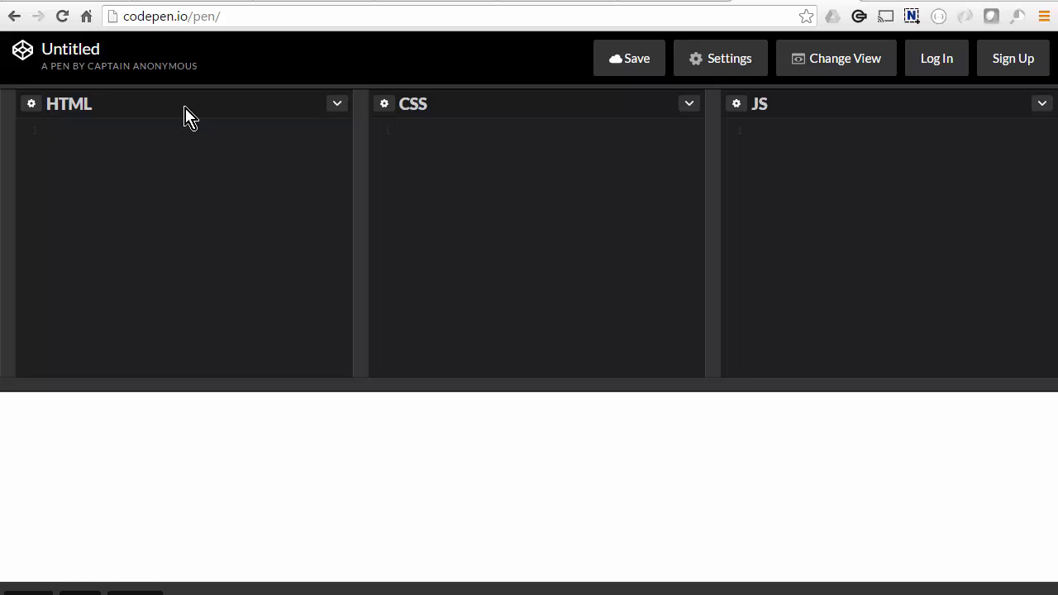
In CodePen's HTML editor, enter "<h1>my chart</h1>" followed by the copied SVG code, enlarge the preview area, and return to the spreadsheet
{"action": "type", "text": "<h1>my chart</h1>"}
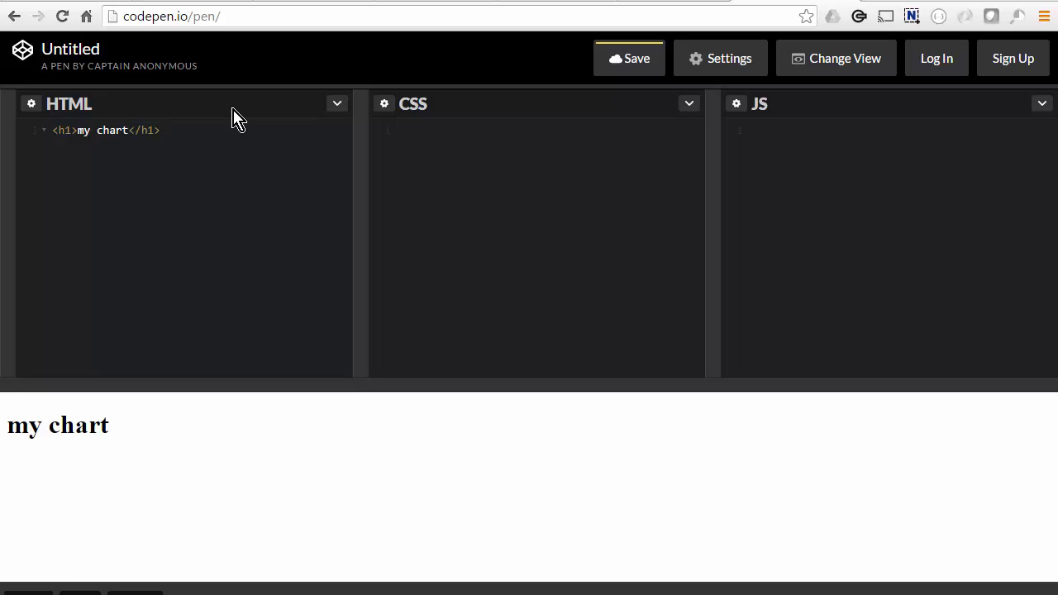
{"action": "key", "text": "ctrl+v"}
{"action": "left_click_drag", "start_coordinate": [430, 385], "coordinate": [445, 193]}
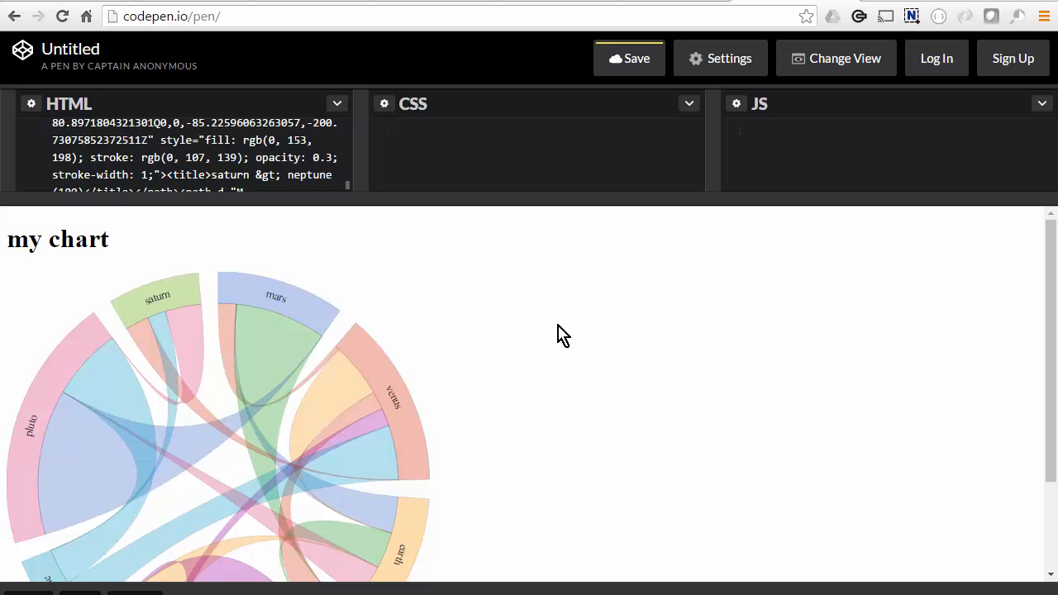
{"action": "key", "text": "ctrl+shift+Tab"}
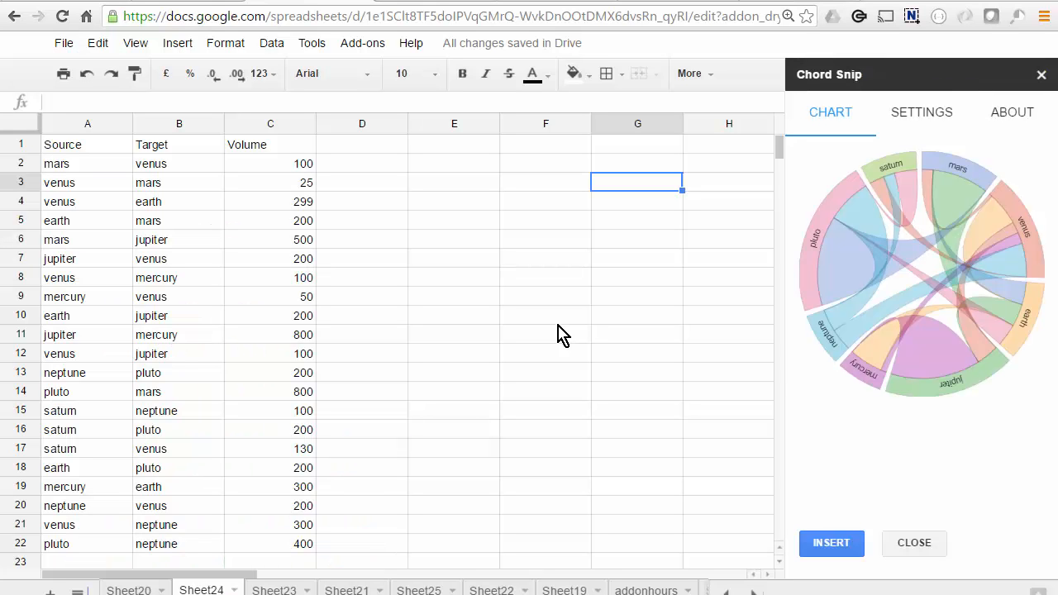